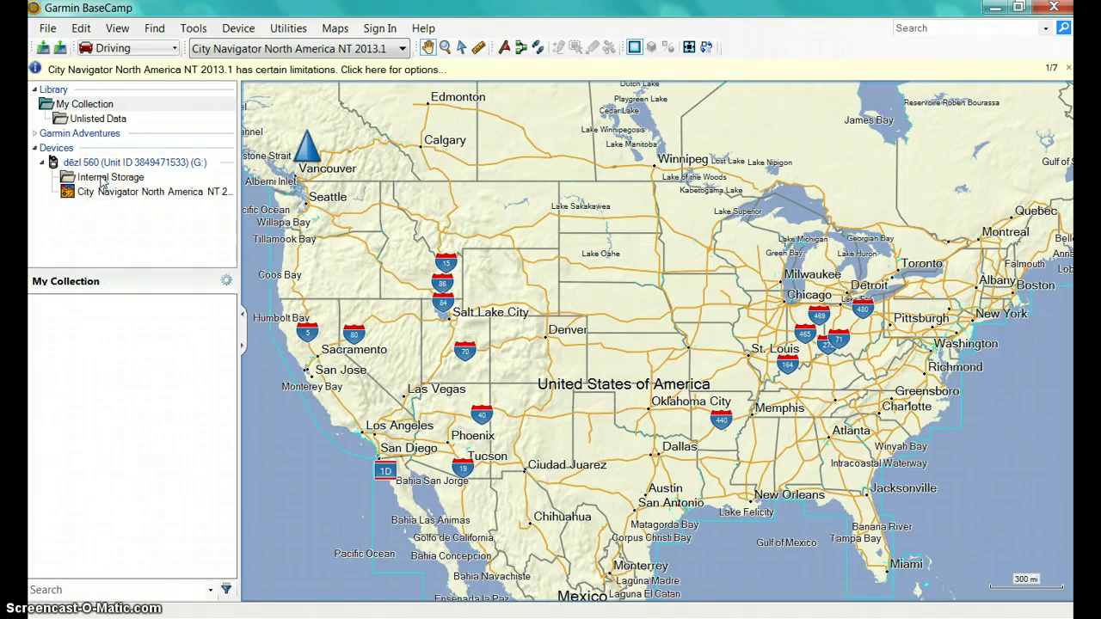
Show the waypoints stored in the dēzl 560's internal storage
click(102, 177)
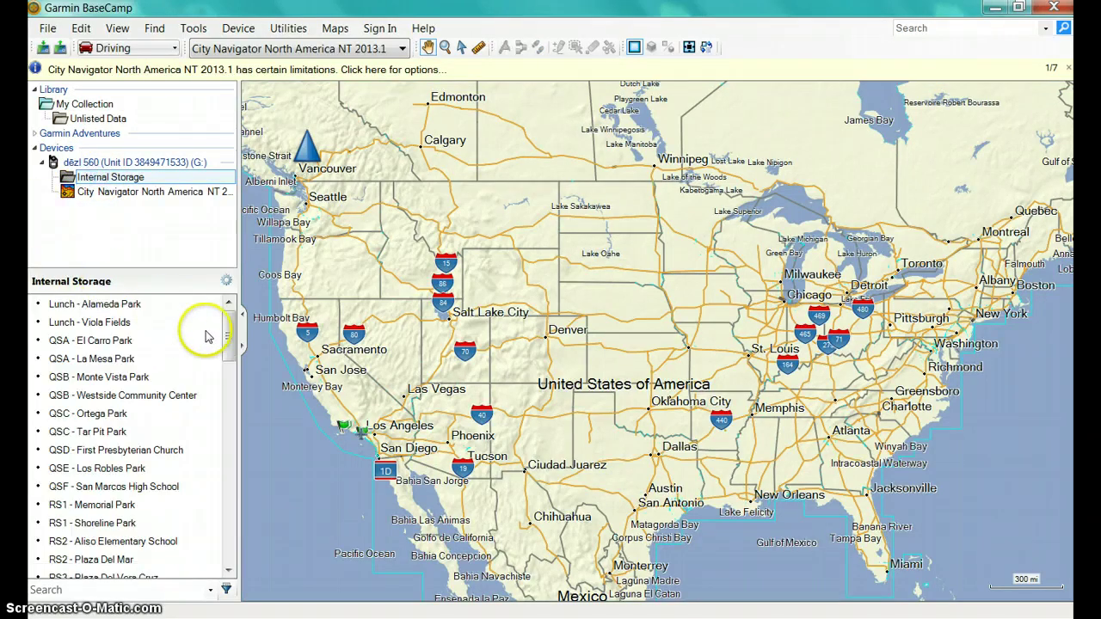
mouse_move(229, 335)
mouse_down()
mouse_move(231, 391)
mouse_move(236, 318)
mouse_up()
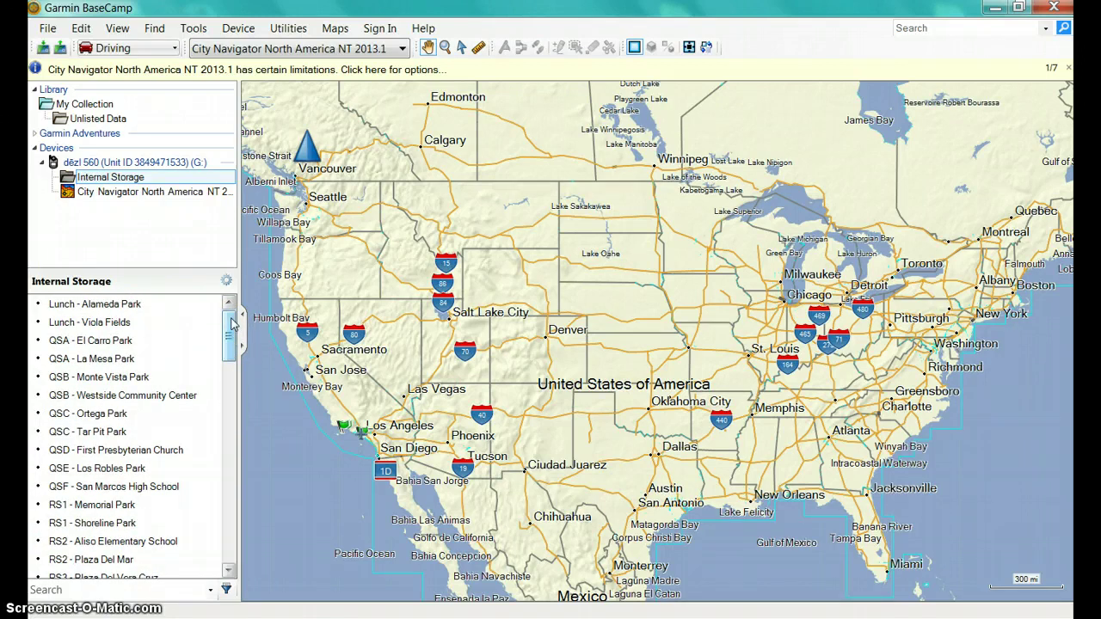
Choose the Driving activity profile and the City Navigator North America NT 2013.1 map
click(166, 50)
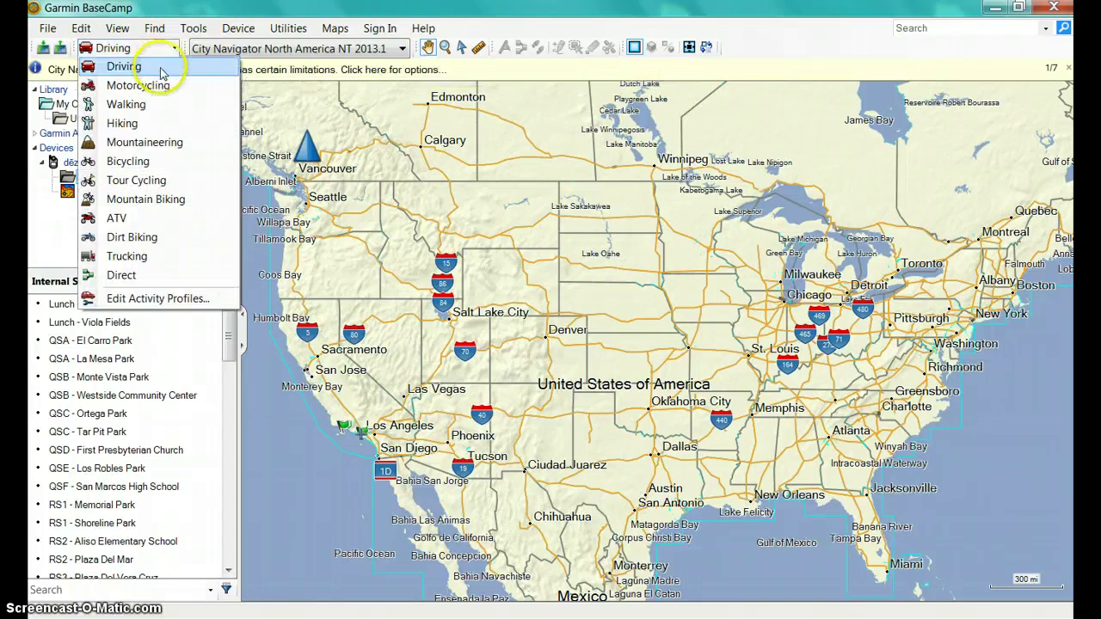
click(161, 72)
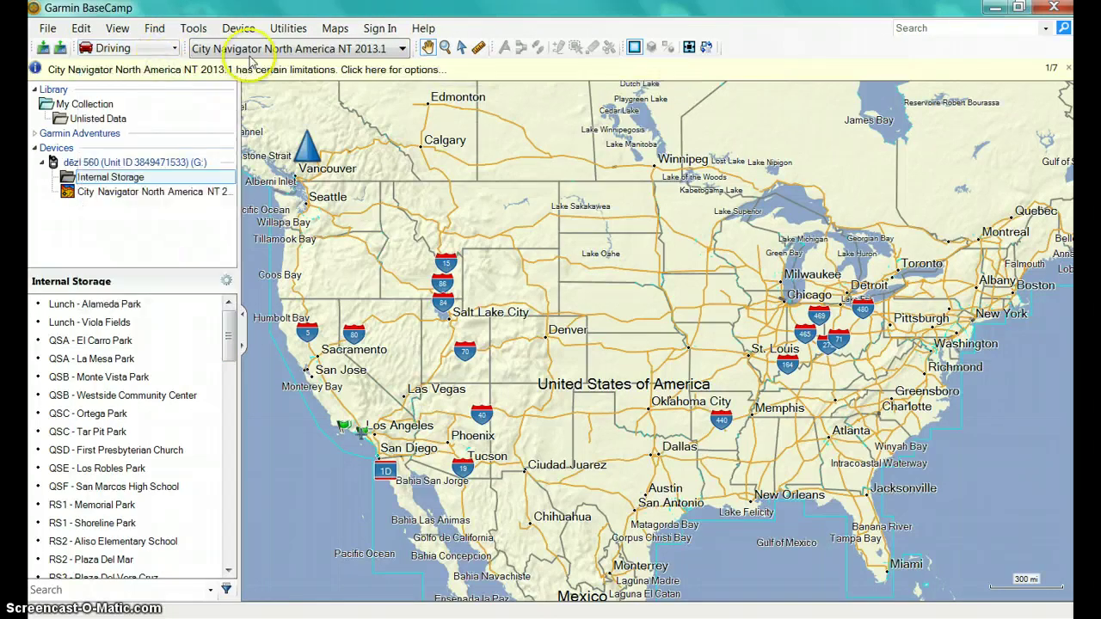
click(297, 50)
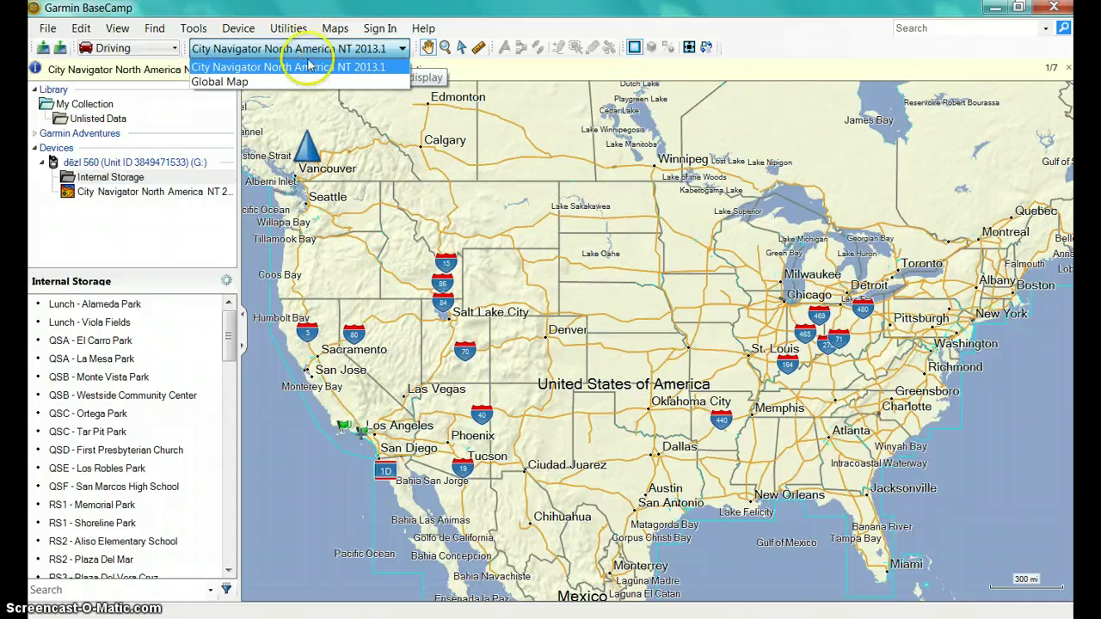
click(272, 84)
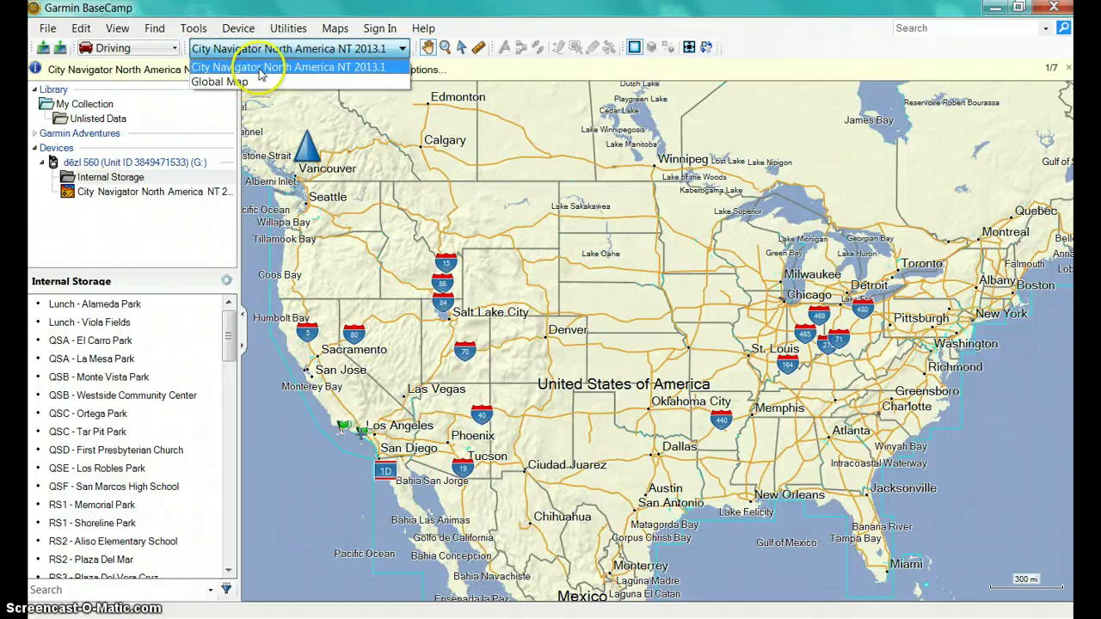
click(261, 69)
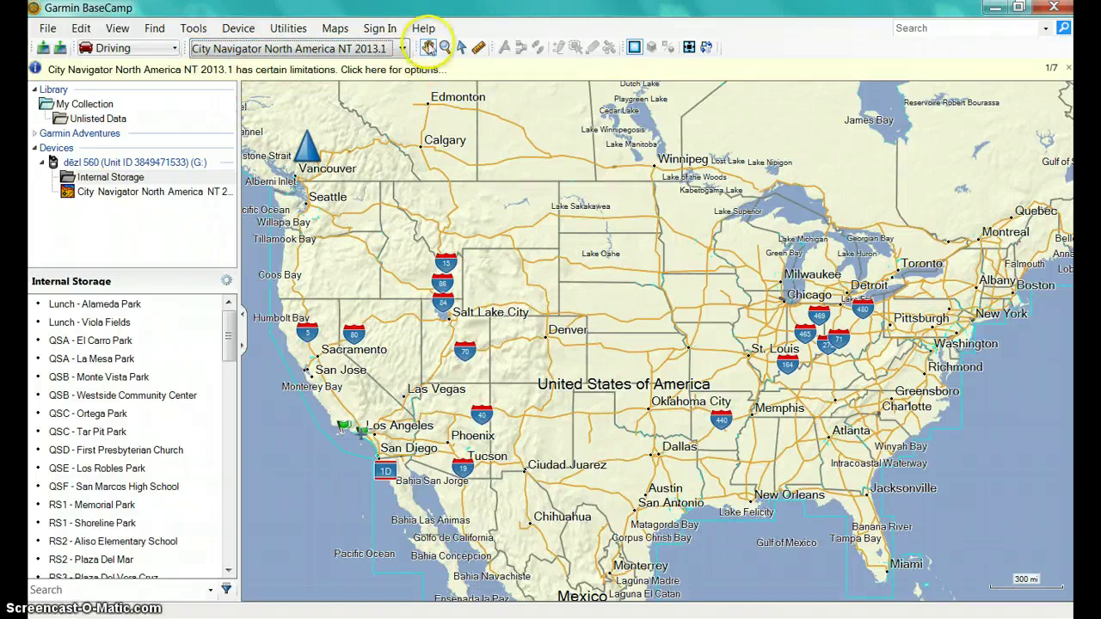
Shift the map across the United States and Mexico with the Pan tool and bring up the on-map navigation controls
click(428, 49)
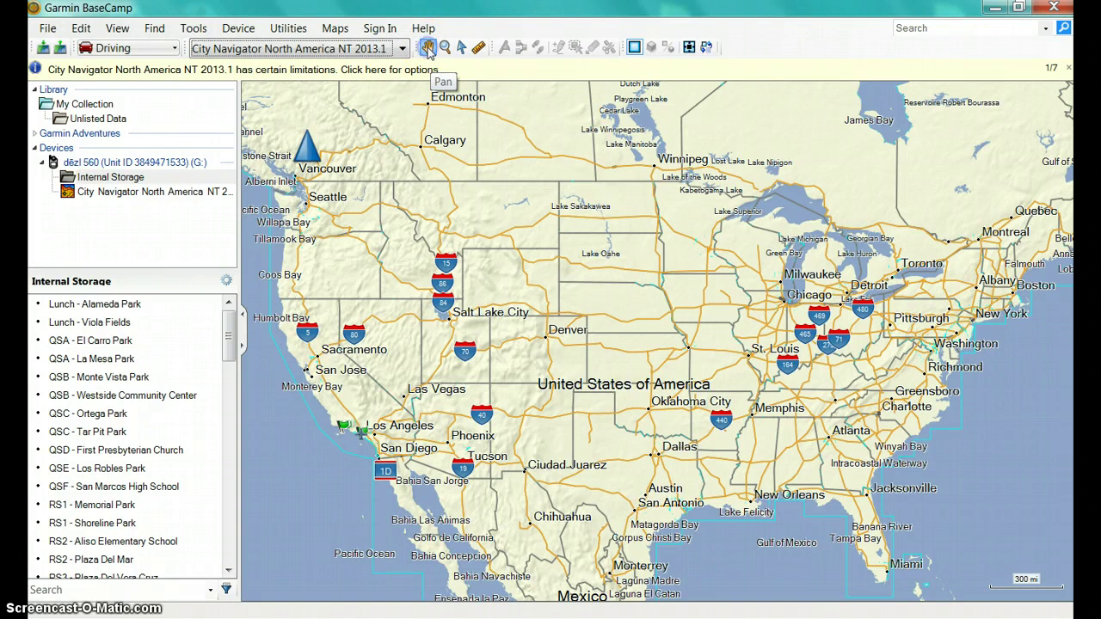
drag(582, 297, 521, 183)
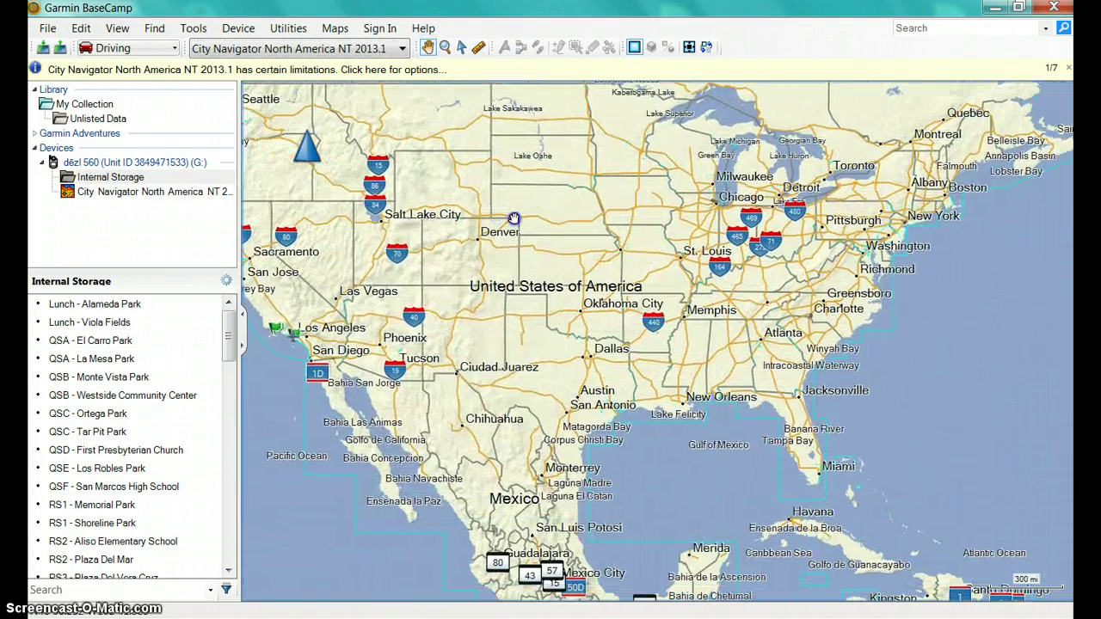
click(445, 49)
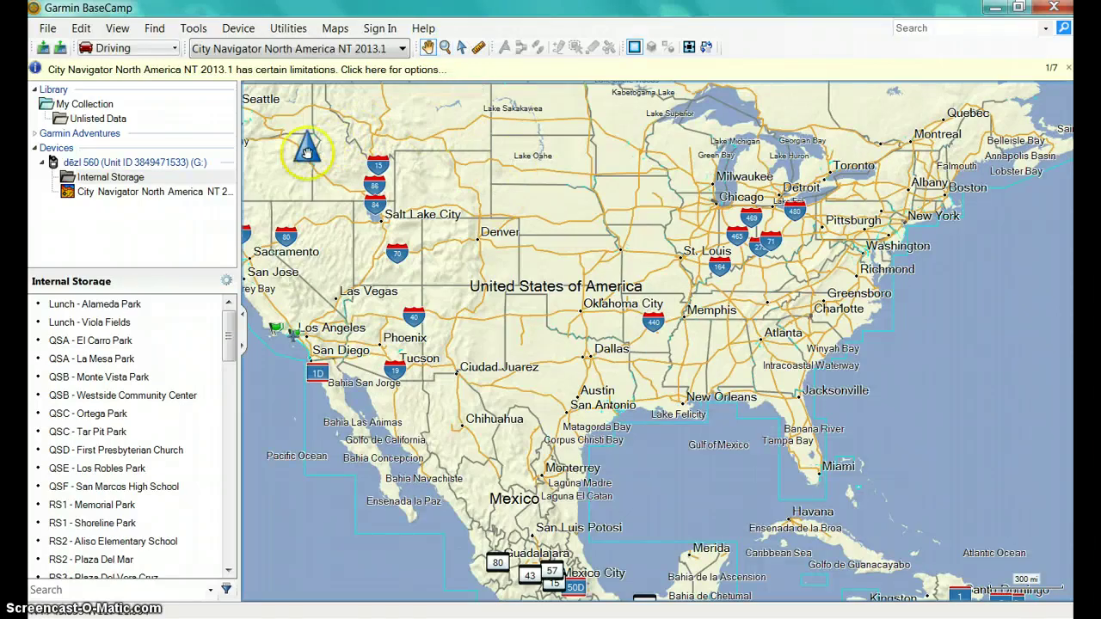
mouse_move(308, 163)
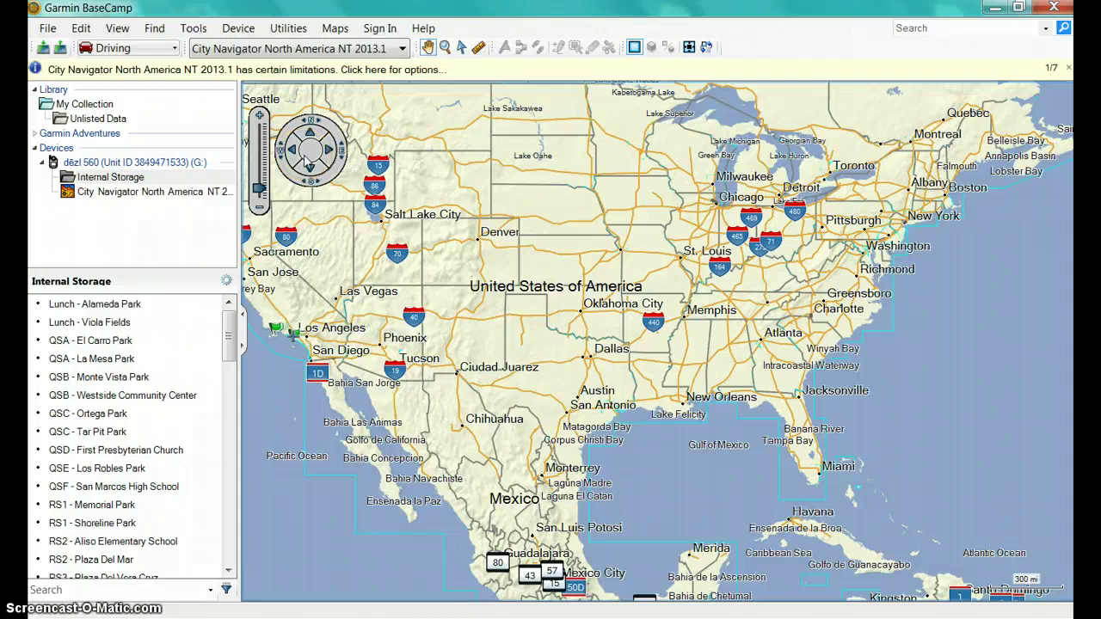
click(462, 50)
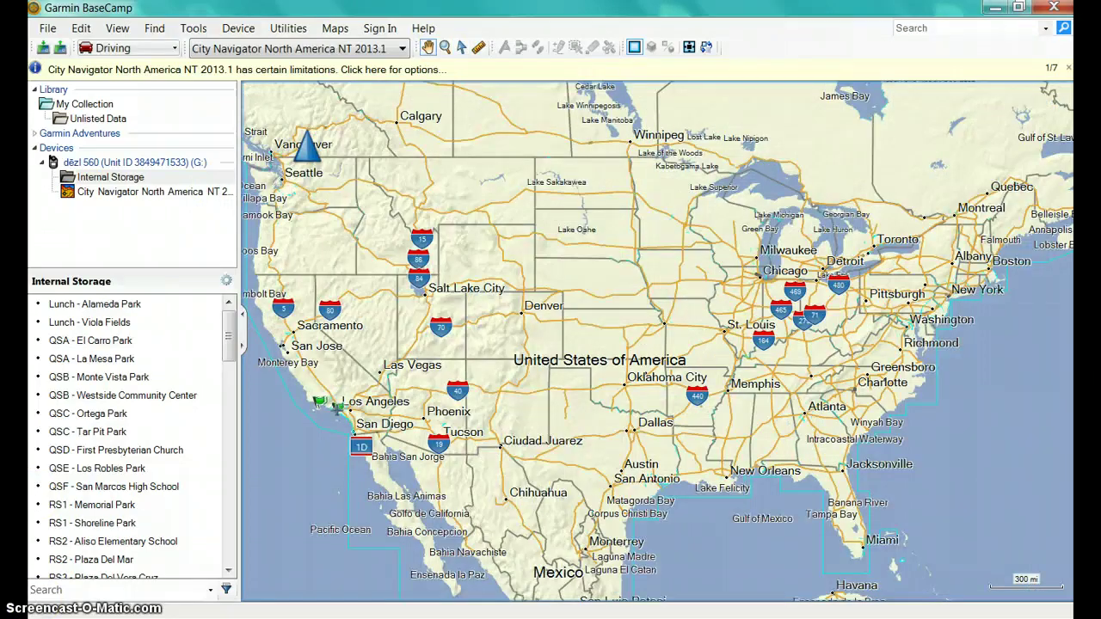
Create a list folder named "2013 Santa Barbara" in My Collection
click(85, 105)
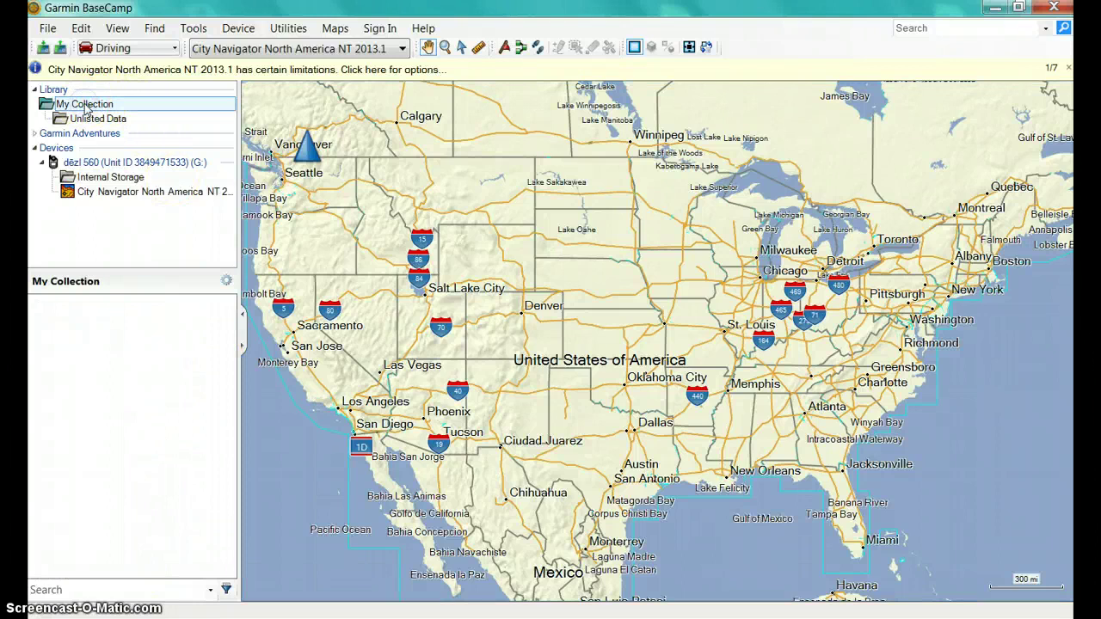
right_click(85, 106)
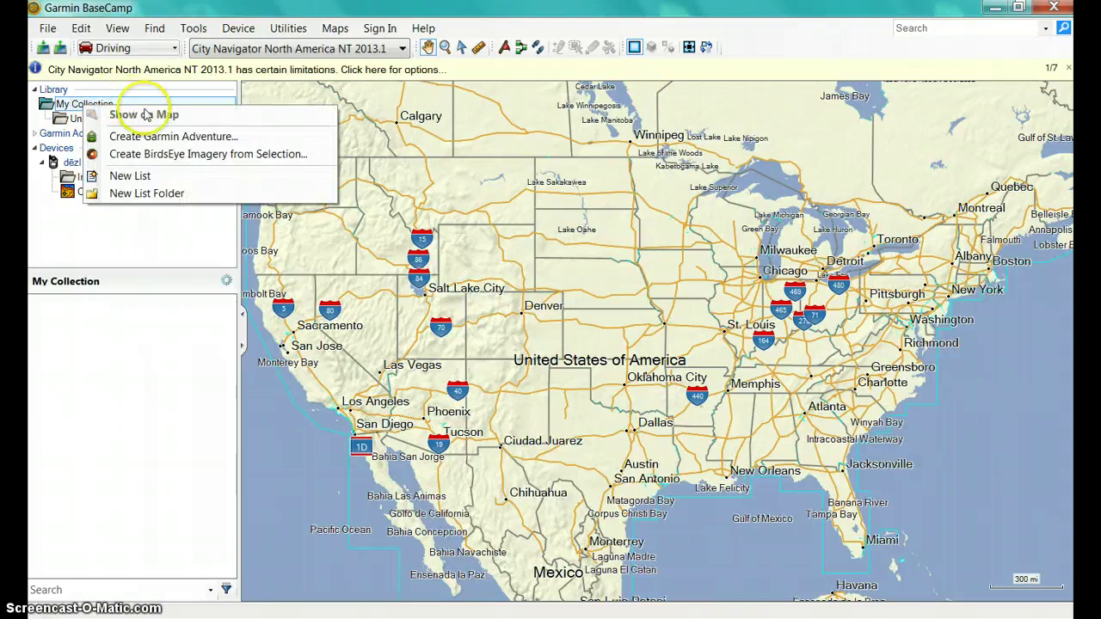
click(165, 194)
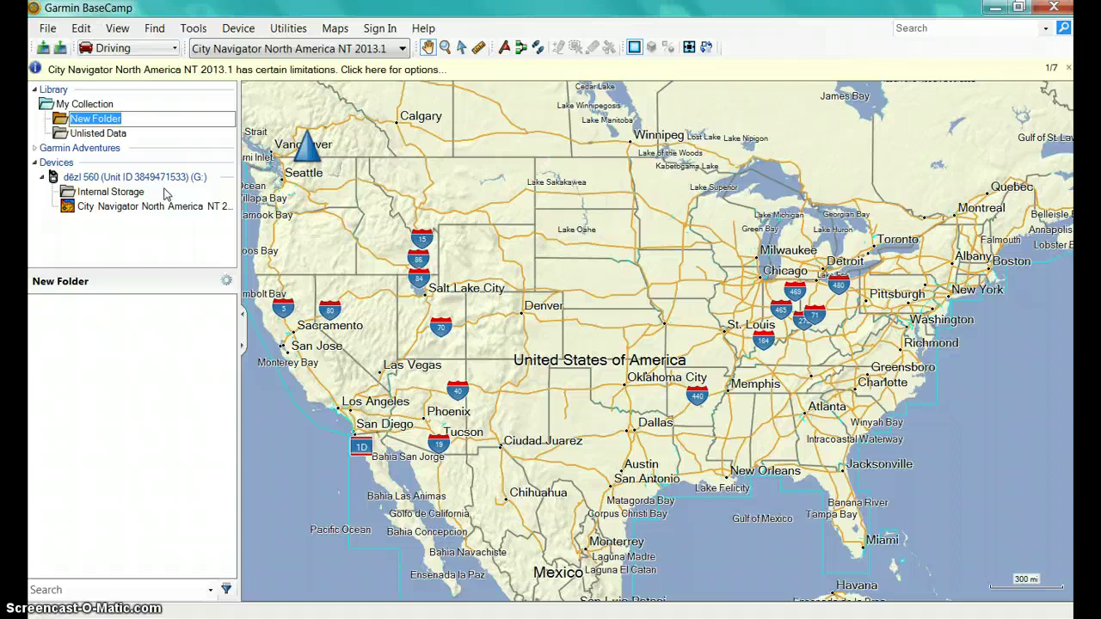
text(201)
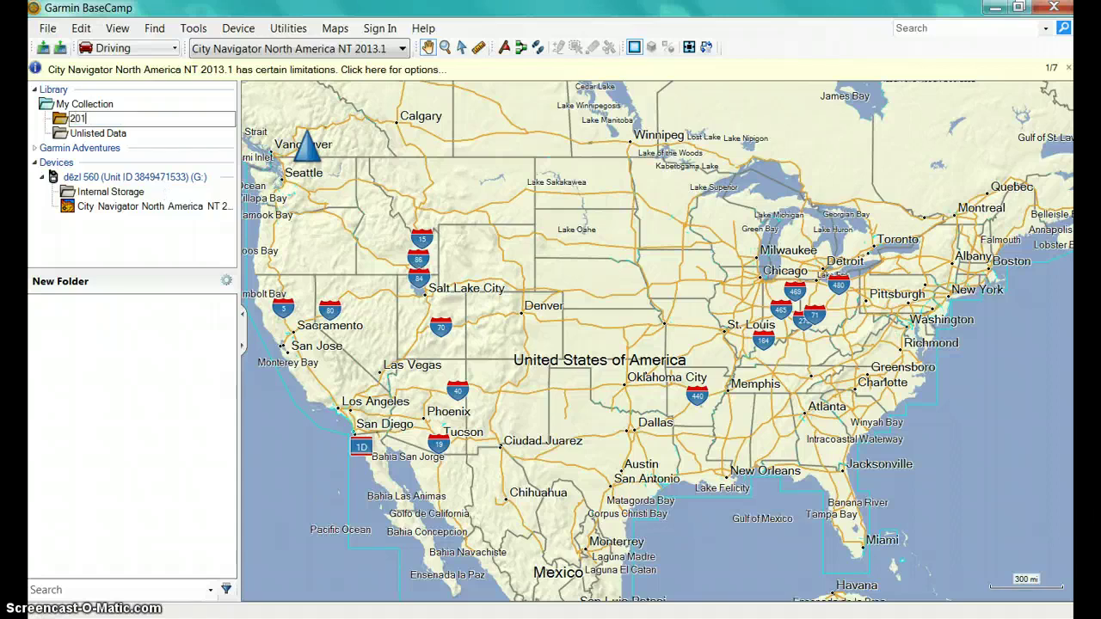
text(3 Santa Barbara)
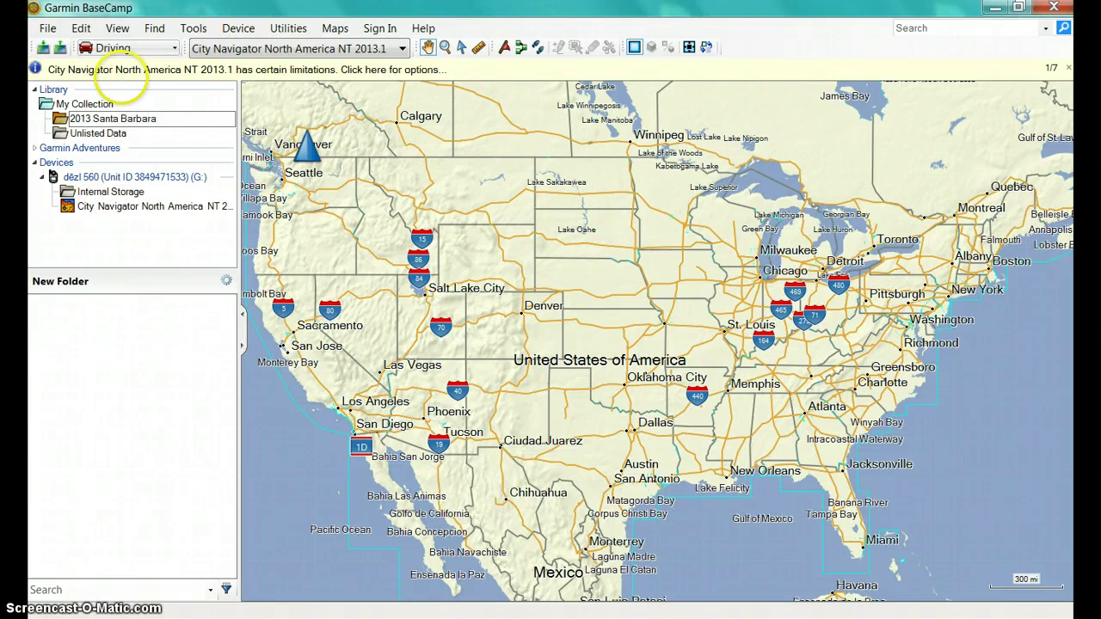
key(Return)
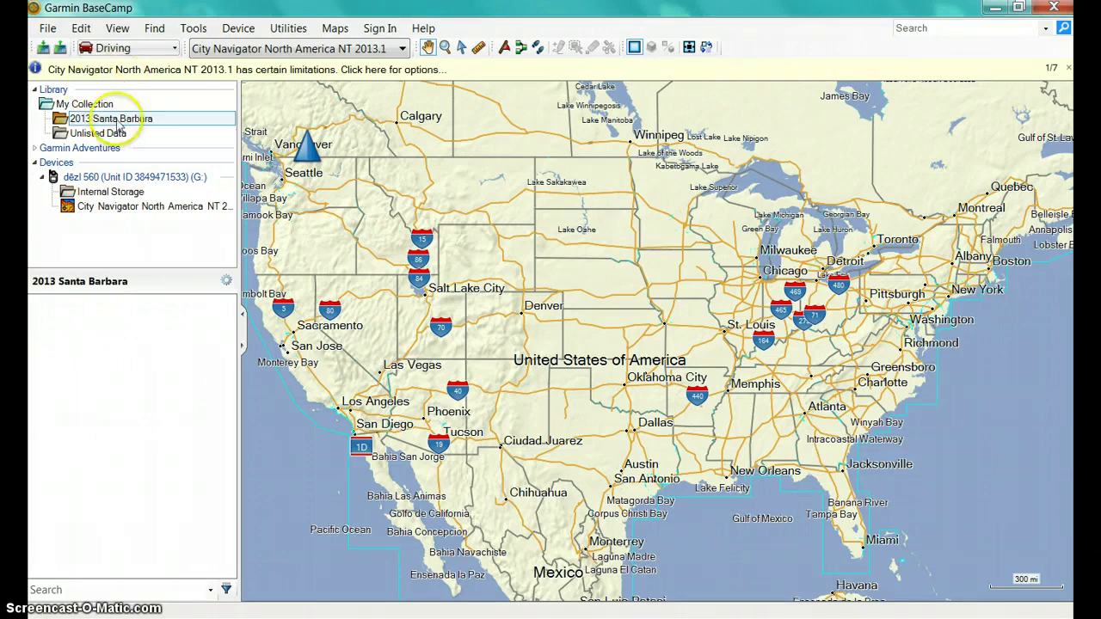
Add a list named "Santa Barbara Anchor Sites" to the 2013 Santa Barbara folder
right_click(123, 121)
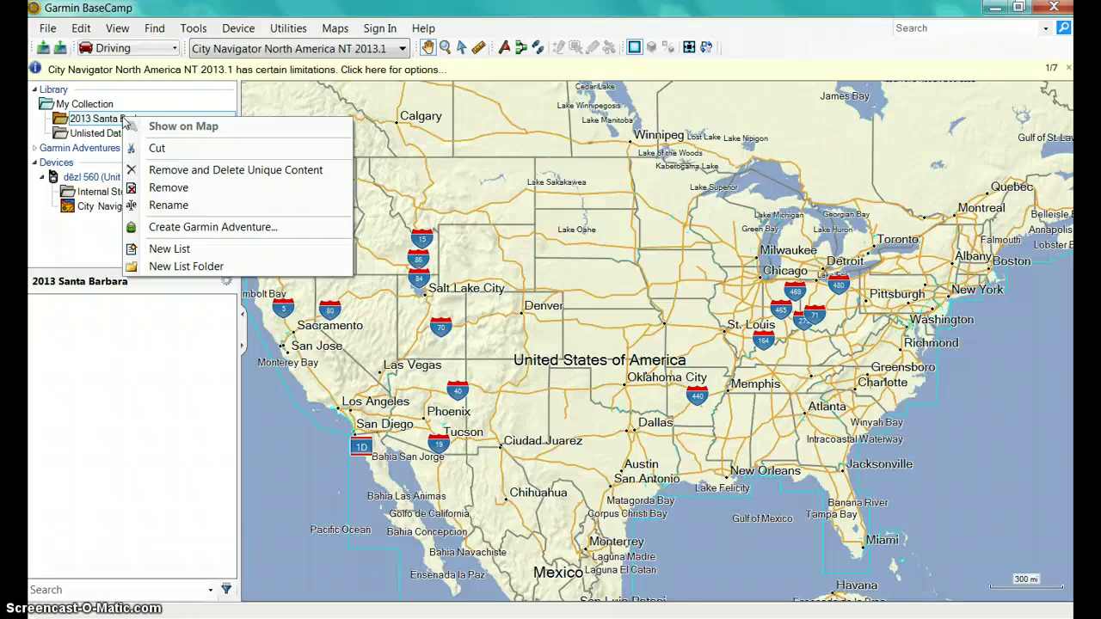
click(169, 248)
text(S)
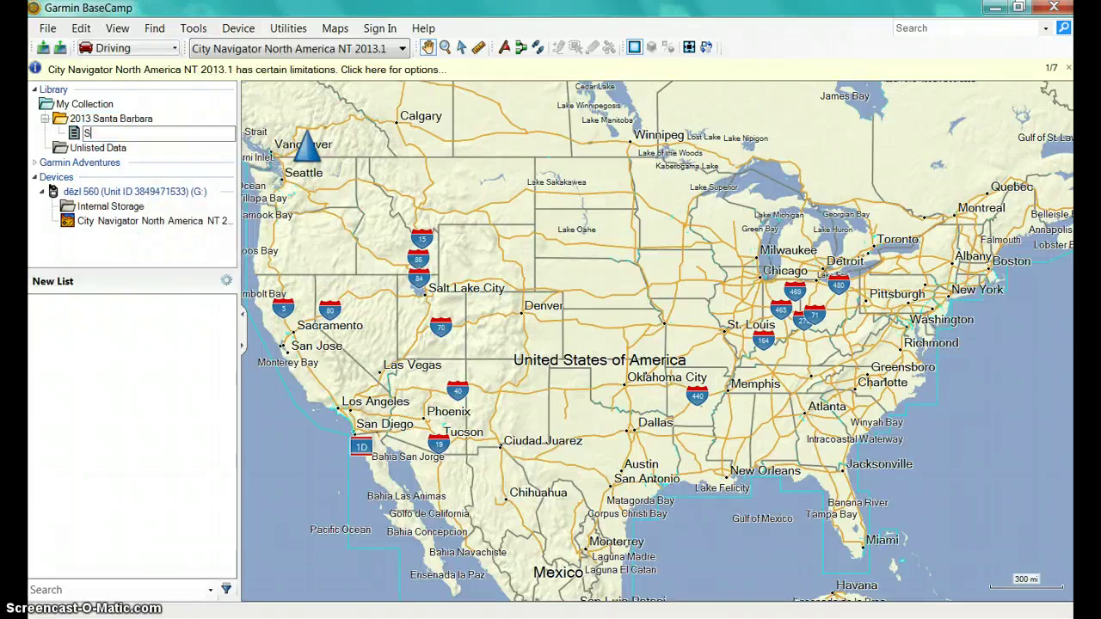
text(anta Barbara )
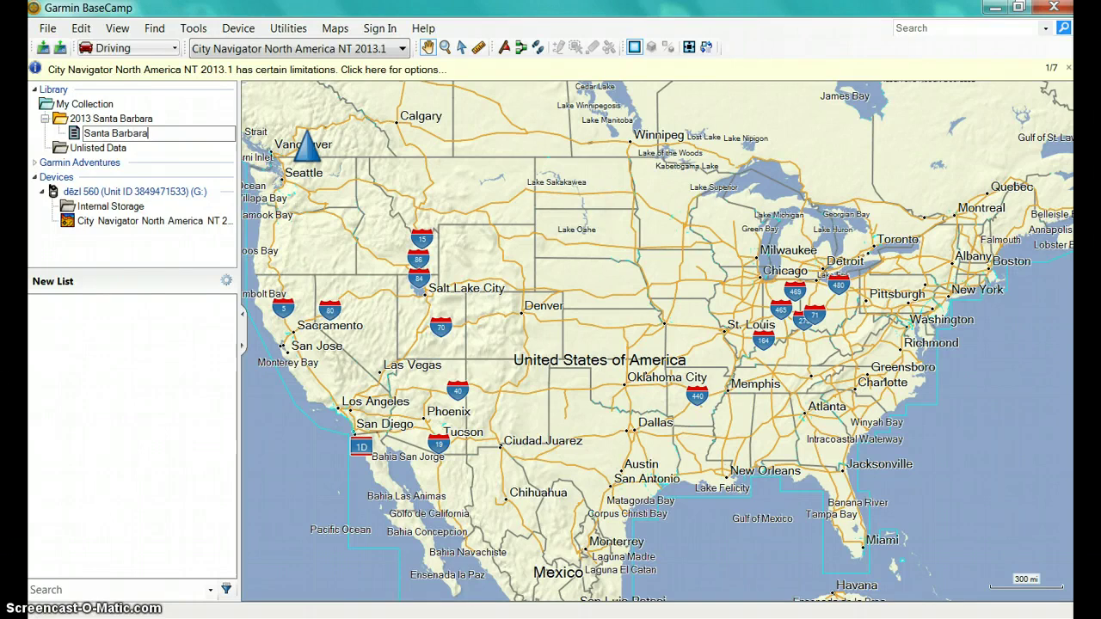
text(Anchor Sites)
Add a list named "Santa Barbara Day 1" to the 2013 Santa Barbara folder
click(138, 119)
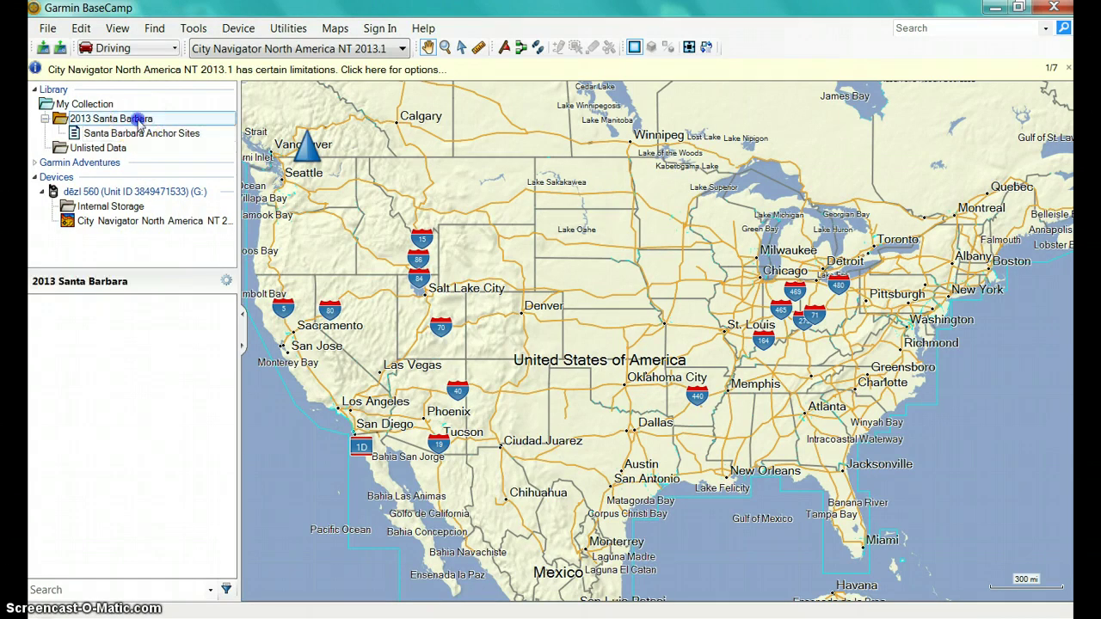
right_click(138, 119)
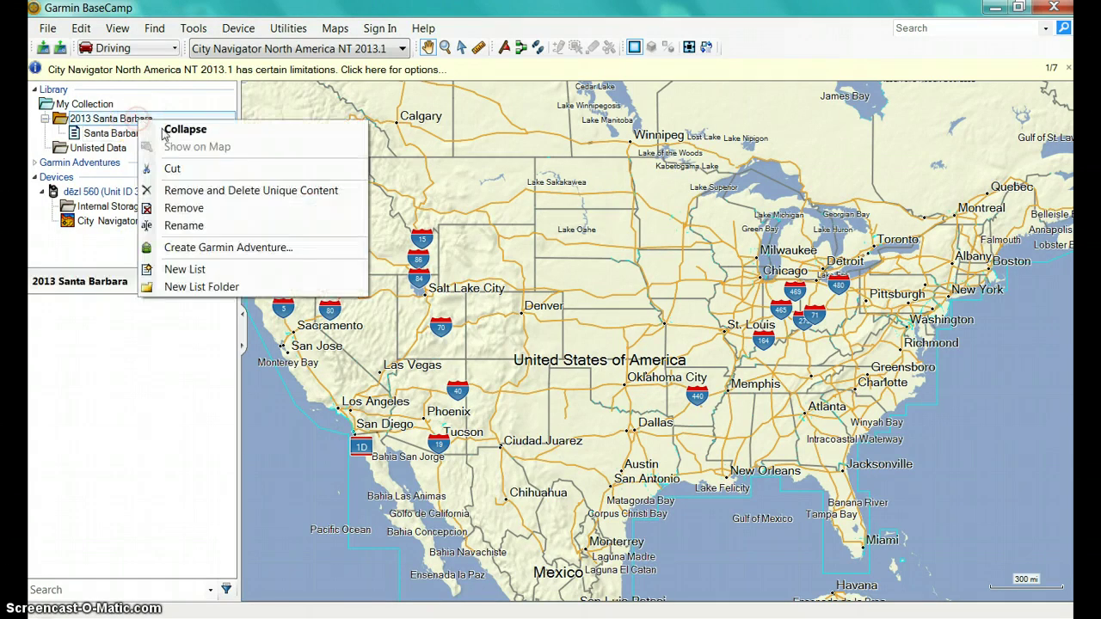
click(203, 268)
text(Santa B)
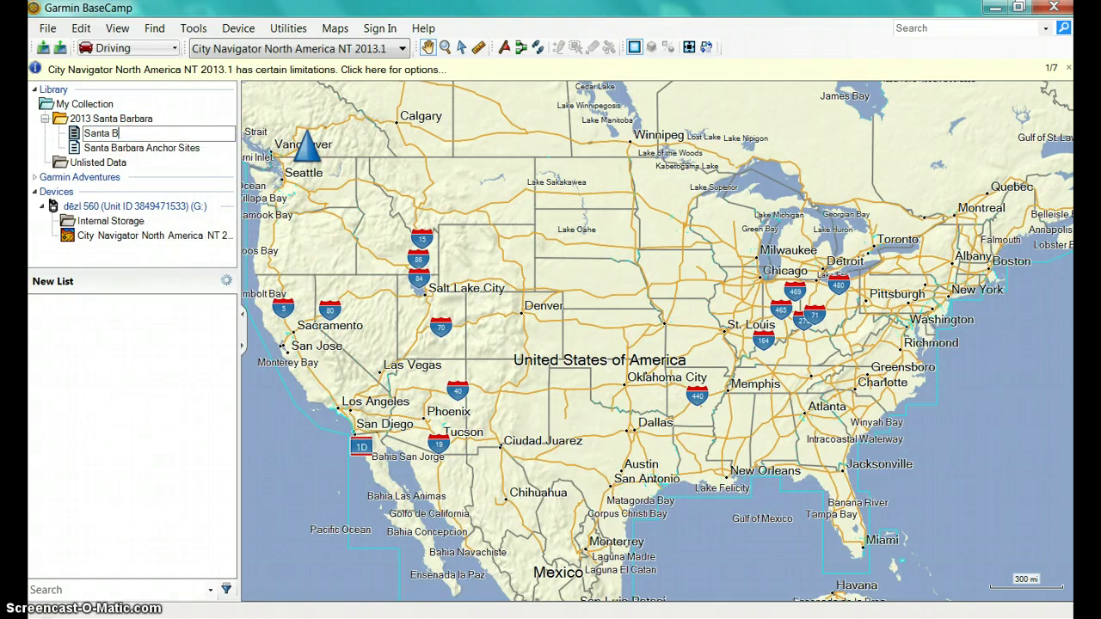
text(arbara Day 1)
key(Return)
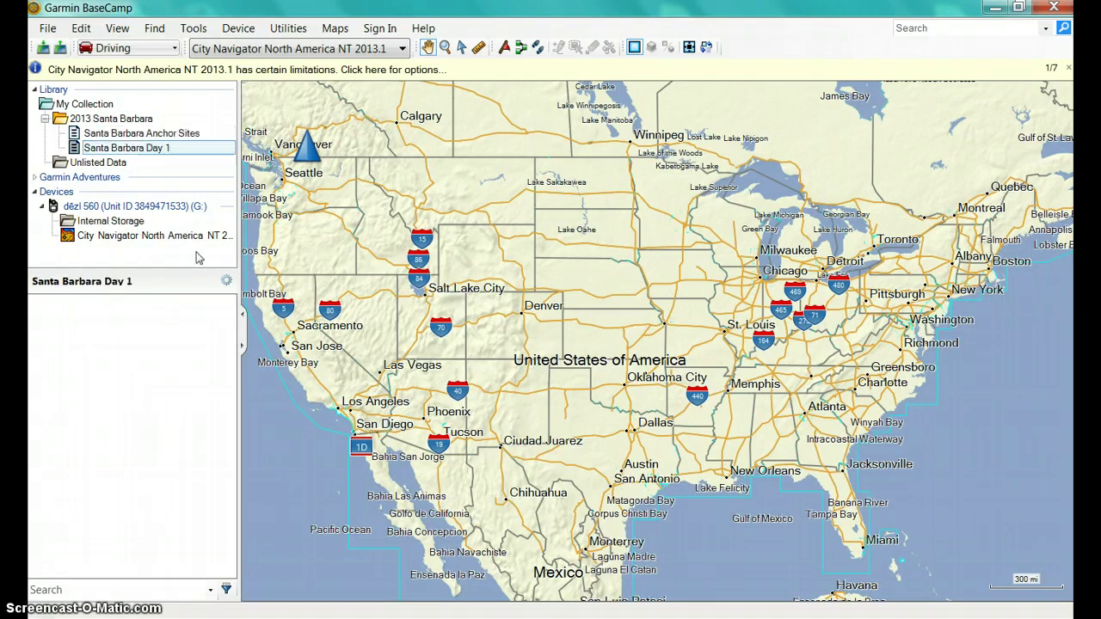
Add a list named "Santa Barbara Day 2" to the 2013 Santa Barbara folder
click(135, 120)
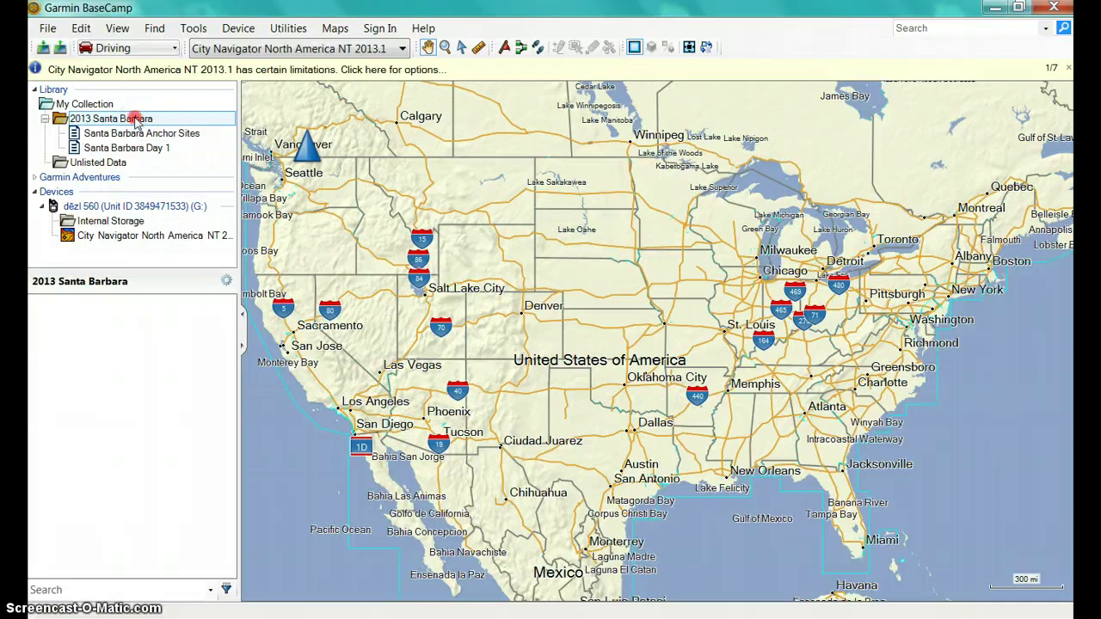
right_click(135, 121)
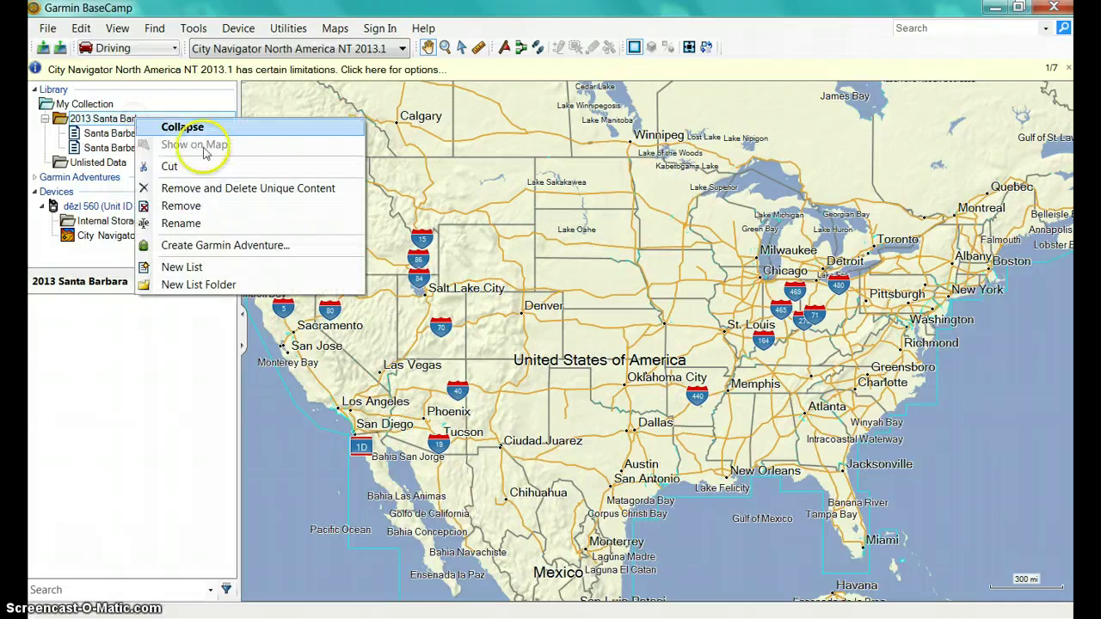
click(203, 266)
text(Santa)
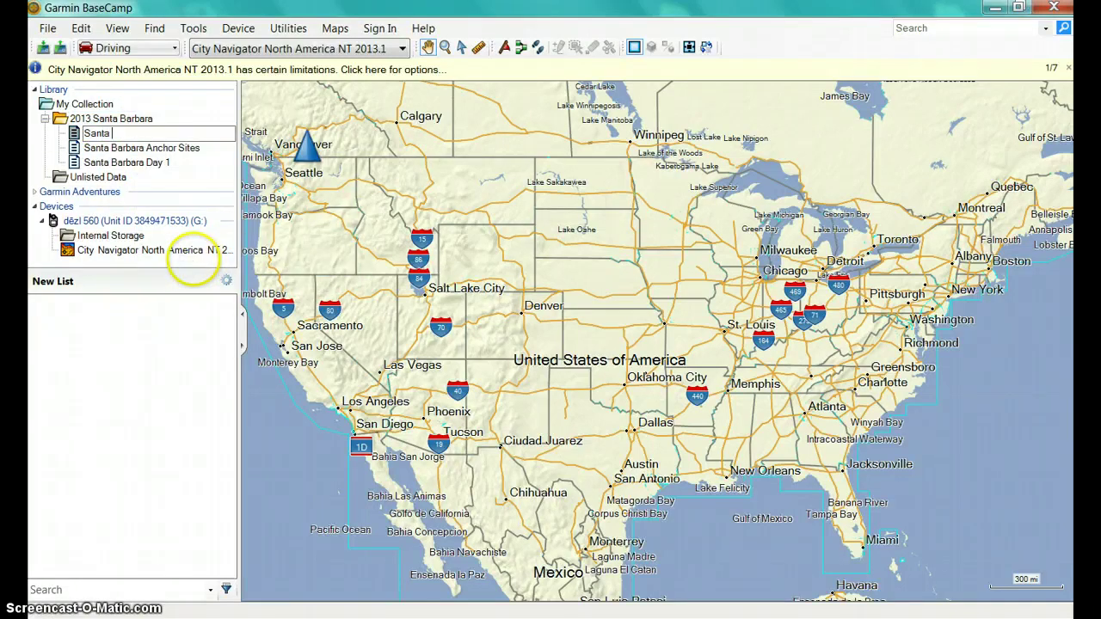
text( Barbara Day 2)
click(193, 267)
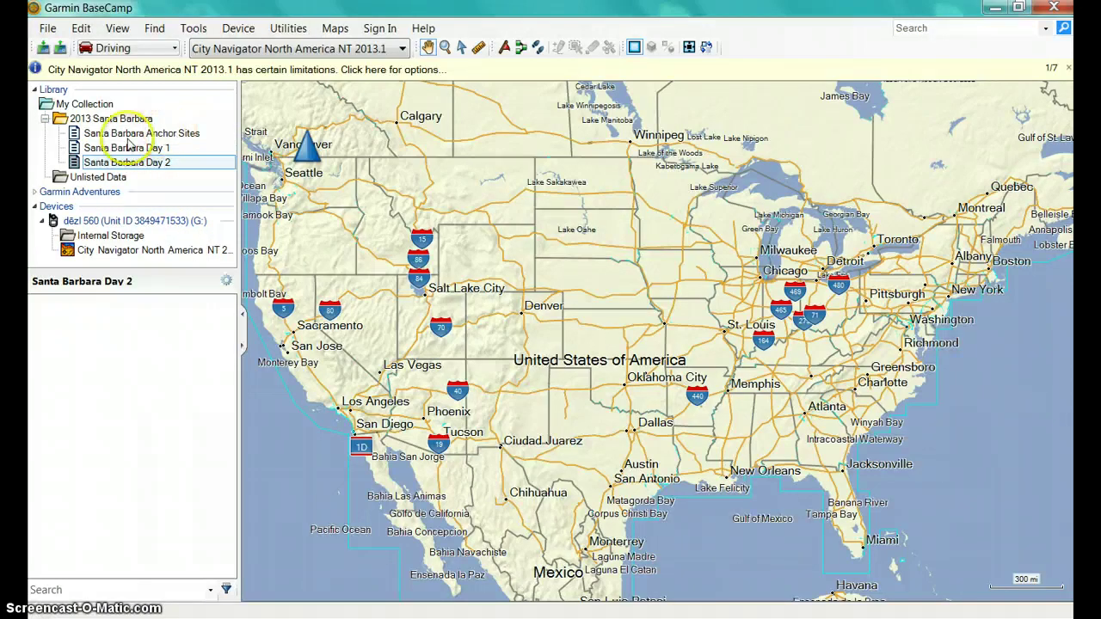
From the device's internal storage, copy Lunch - Alameda Park to Santa Barbara Day 1 and Lunch - Viola Fields to Santa Barbara Day 2
click(110, 241)
mouse_move(227, 336)
mouse_down()
mouse_move(225, 402)
mouse_move(224, 333)
mouse_up()
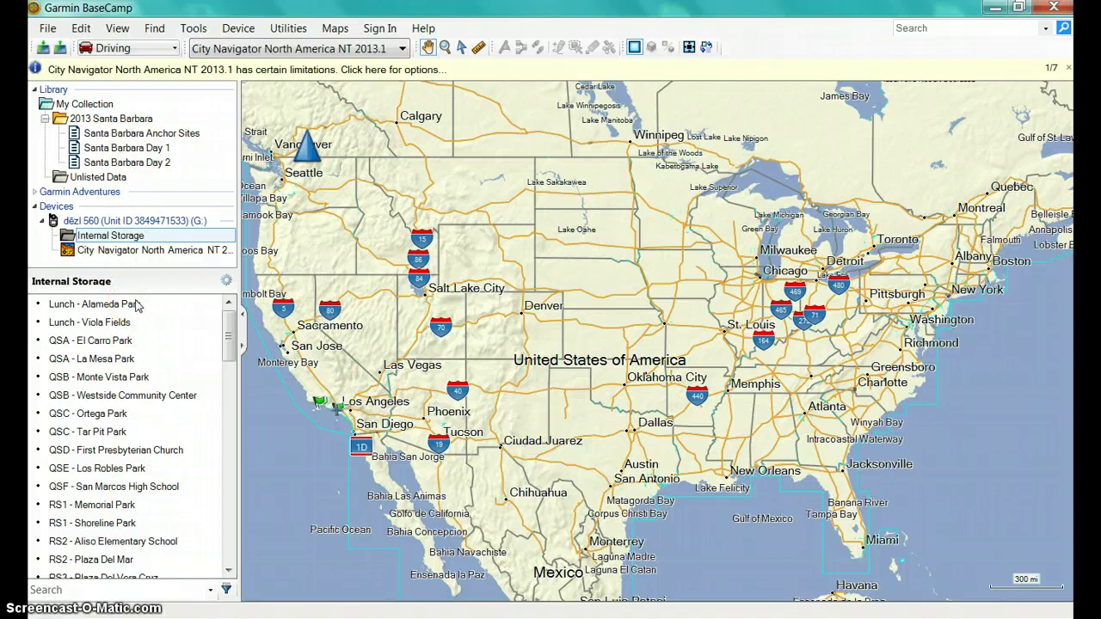
click(105, 304)
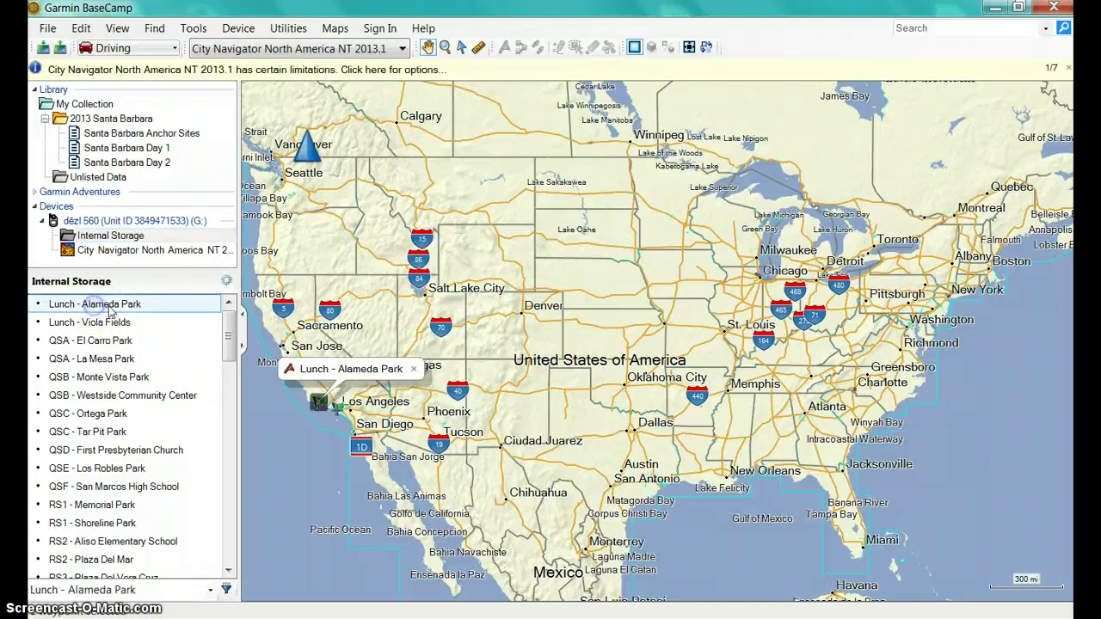
drag(109, 302, 149, 148)
click(91, 322)
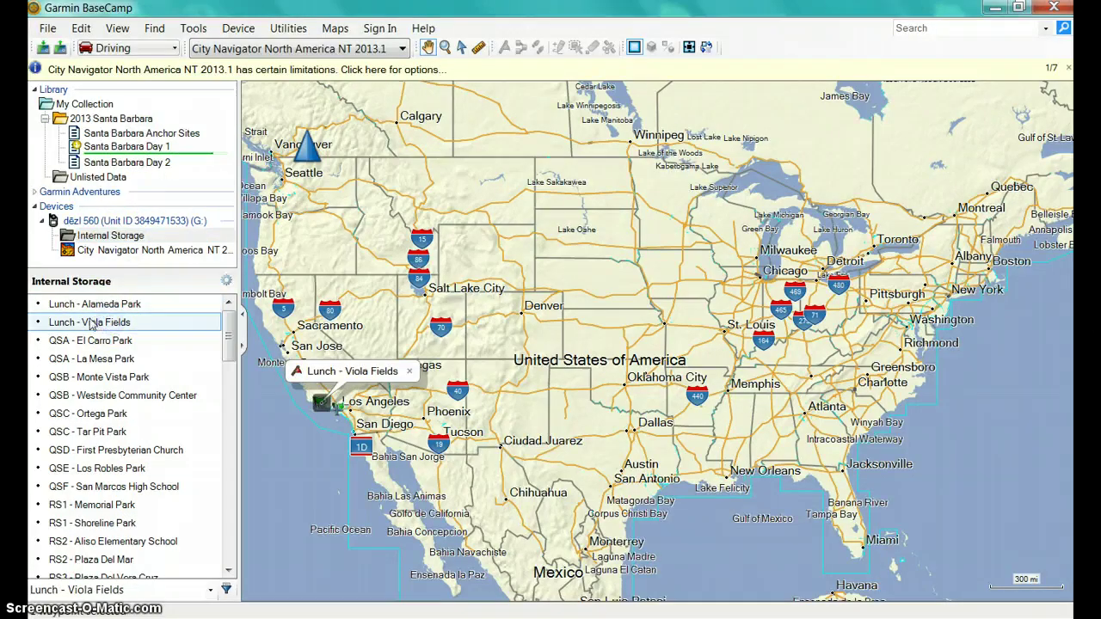
drag(91, 321, 151, 163)
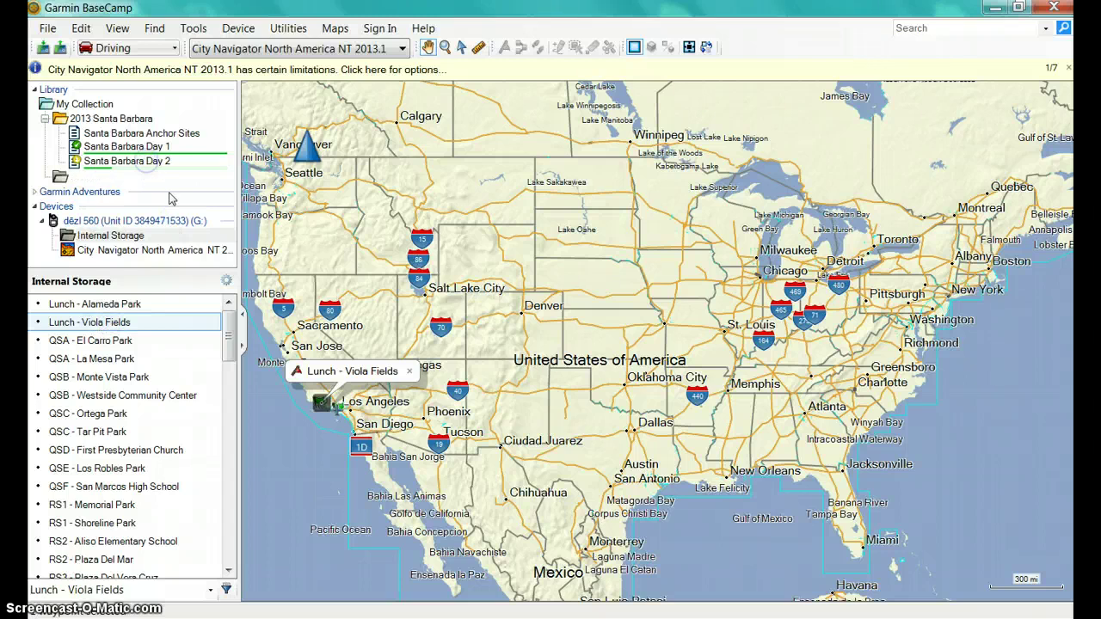
Copy the waypoint QSA - El Carro Park to Santa Barbara Day 1 and QSA - La Mesa Park to Santa Barbara Day 2
click(94, 339)
drag(99, 341, 128, 147)
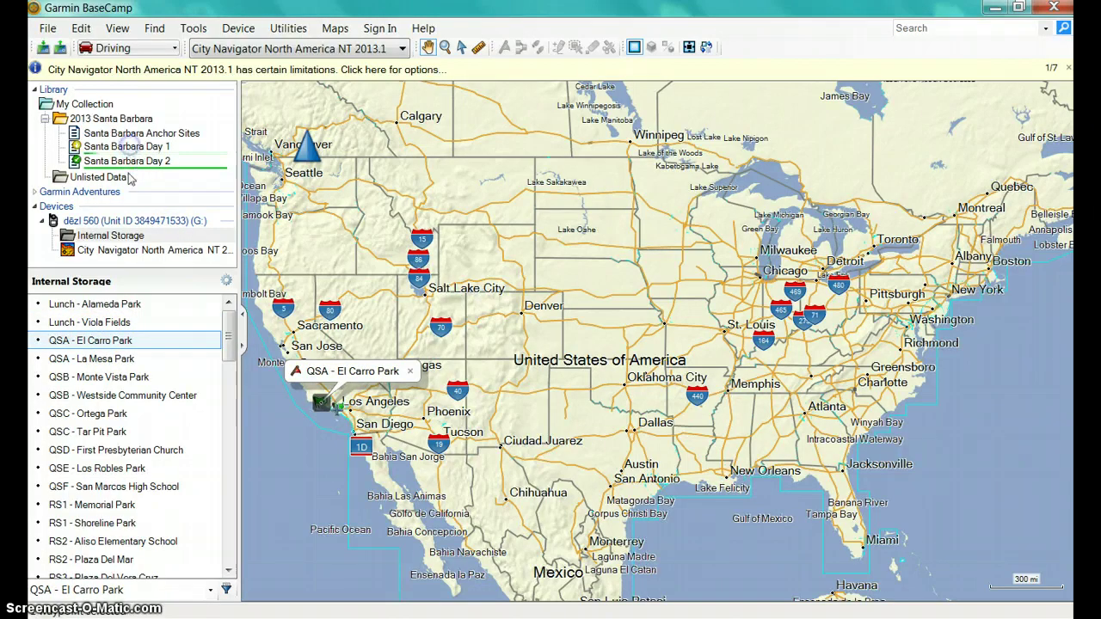
click(91, 358)
drag(95, 359, 140, 161)
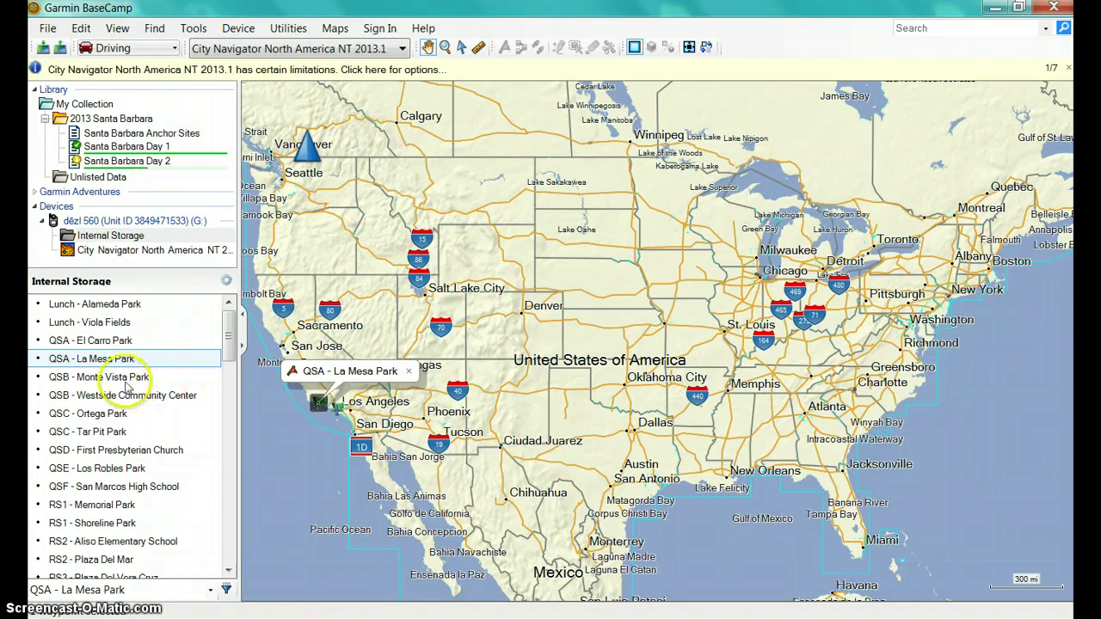
Copy the waypoint QSB - Monte Vista Park to Santa Barbara Day 1 and QSB - Westside Community Center to Santa Barbara Day 2
click(96, 384)
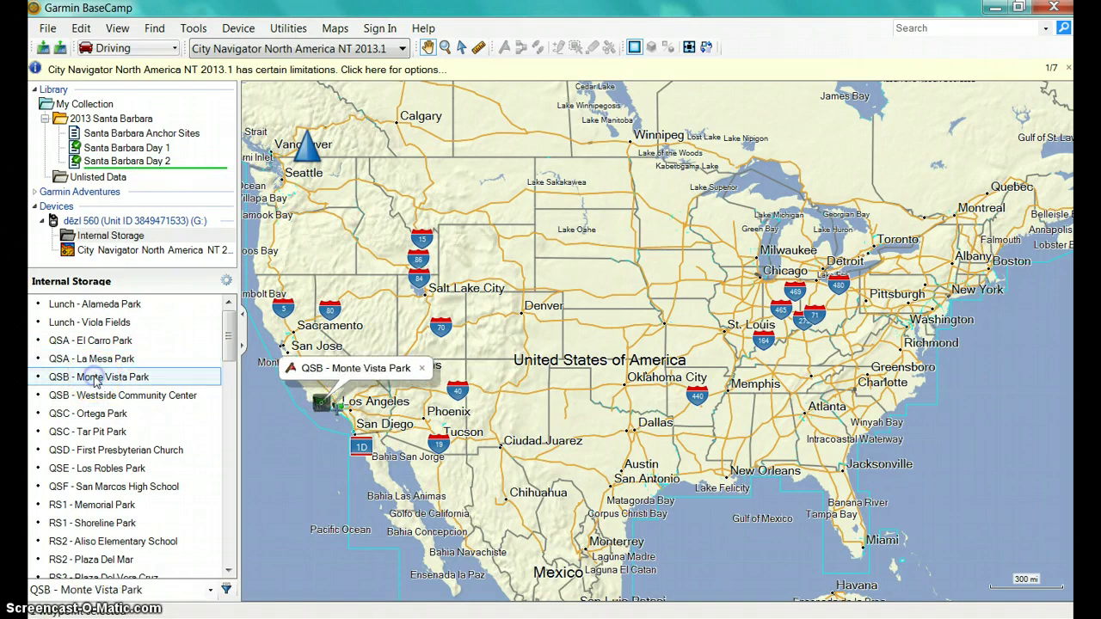
right_click(95, 379)
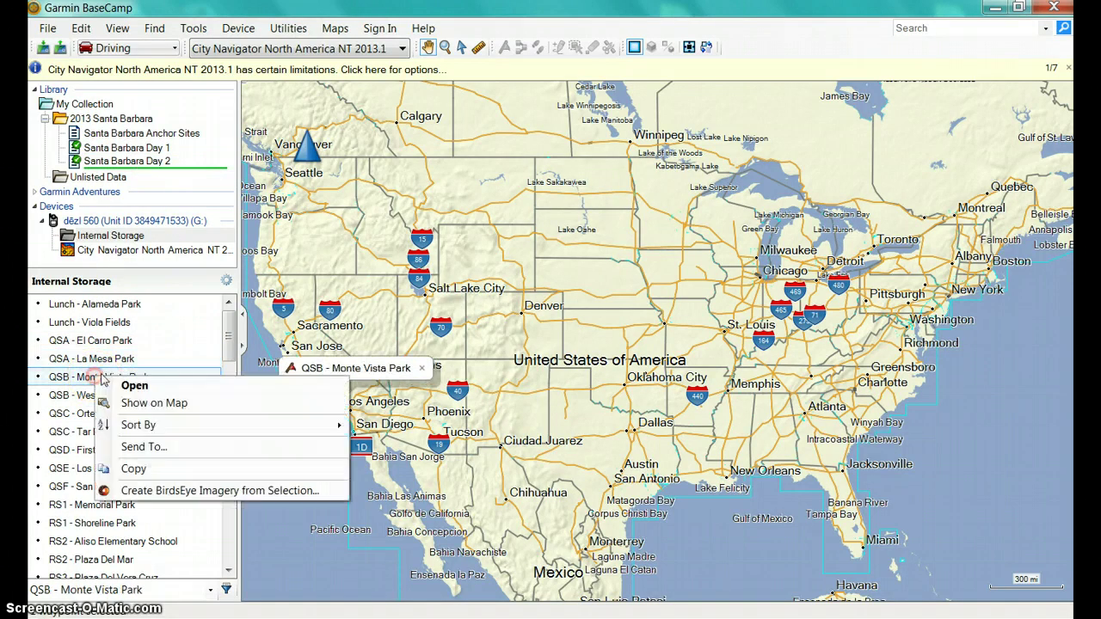
click(166, 448)
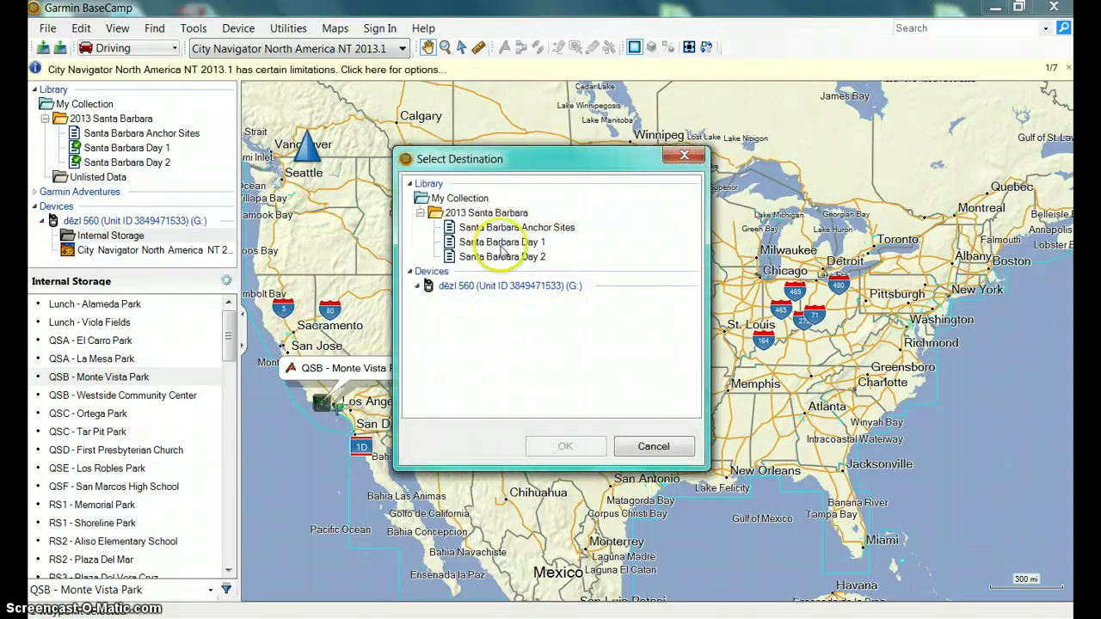
click(501, 243)
click(567, 446)
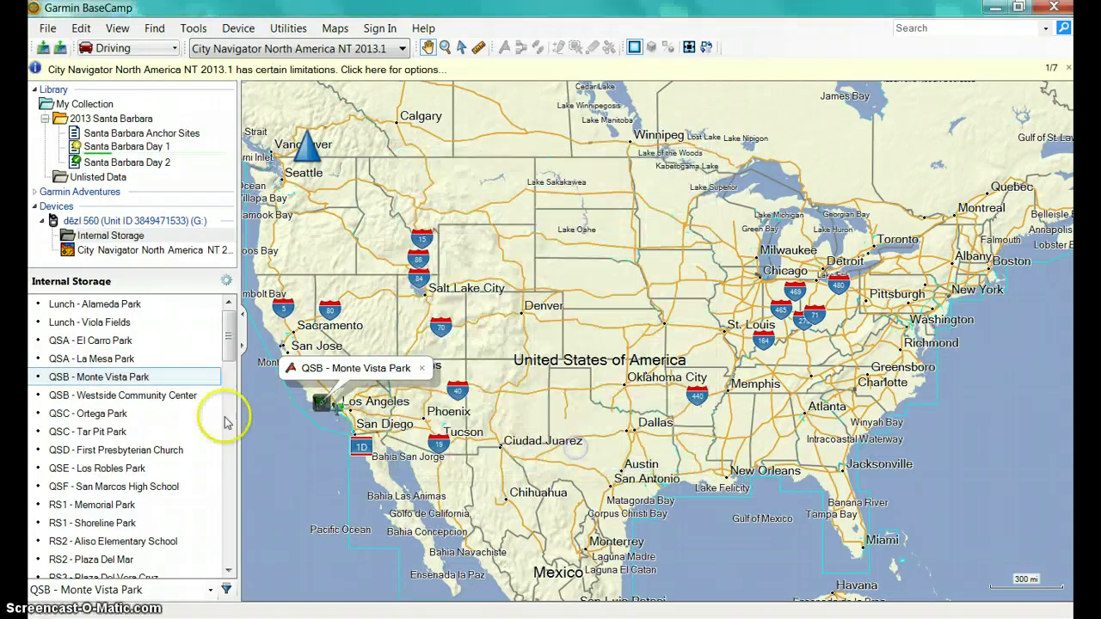
click(164, 395)
right_click(168, 396)
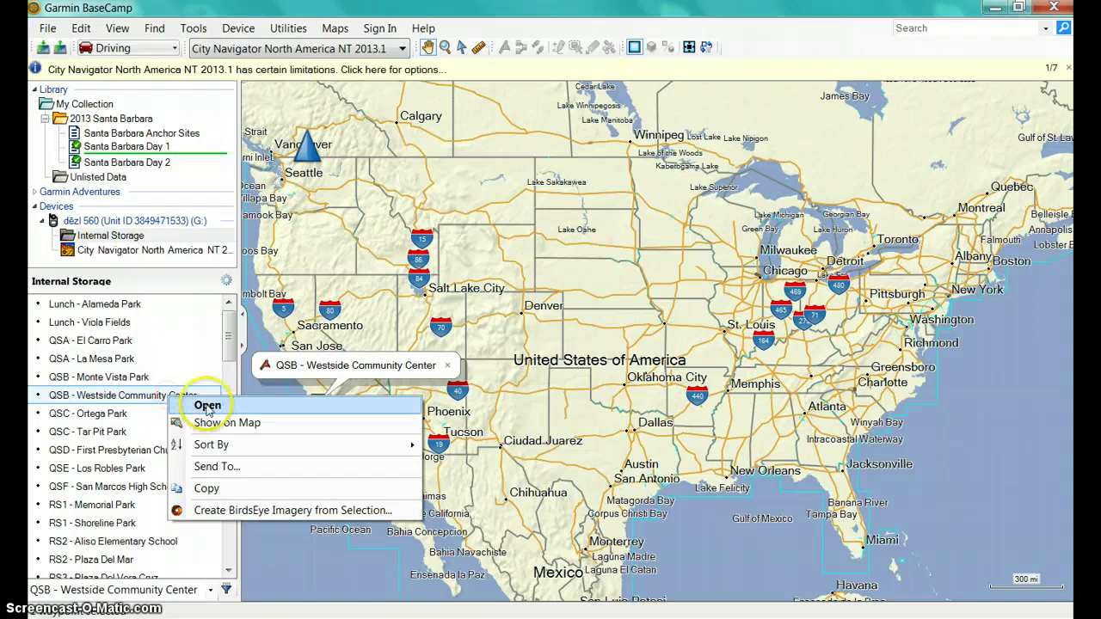
click(252, 466)
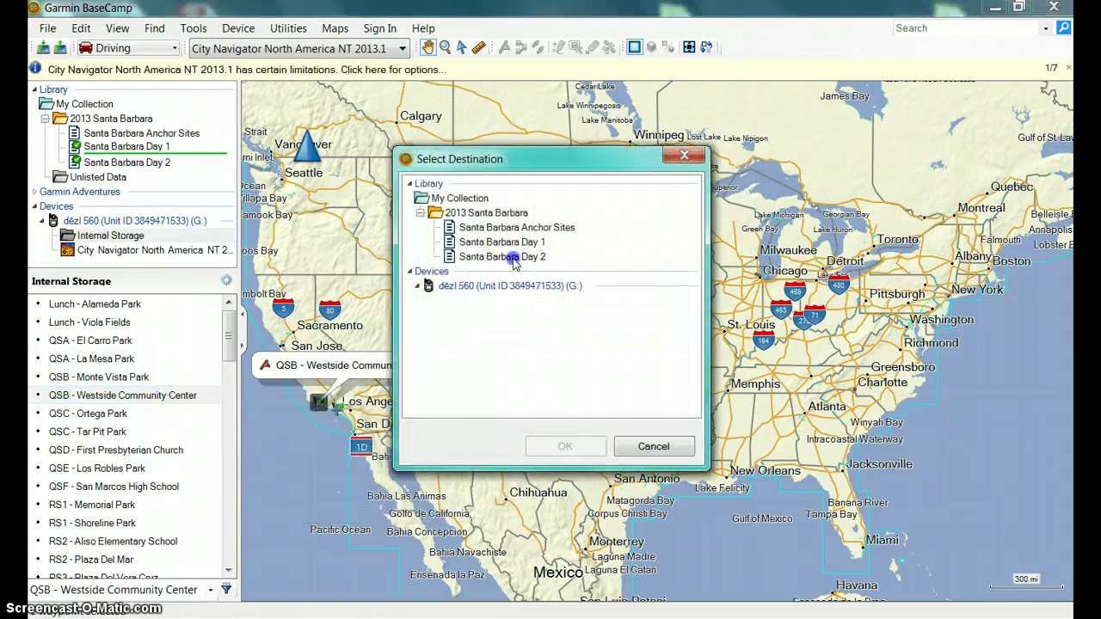
click(515, 258)
click(565, 446)
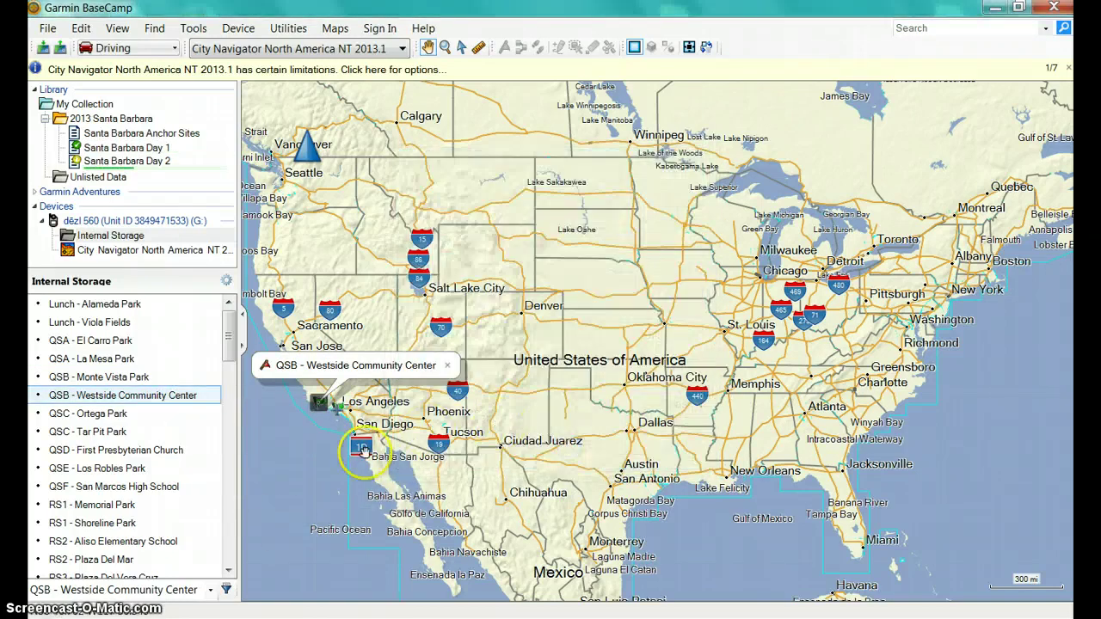
Review the waypoints held in the Santa Barbara Anchor Sites, Day 1 and Day 2 lists
click(141, 133)
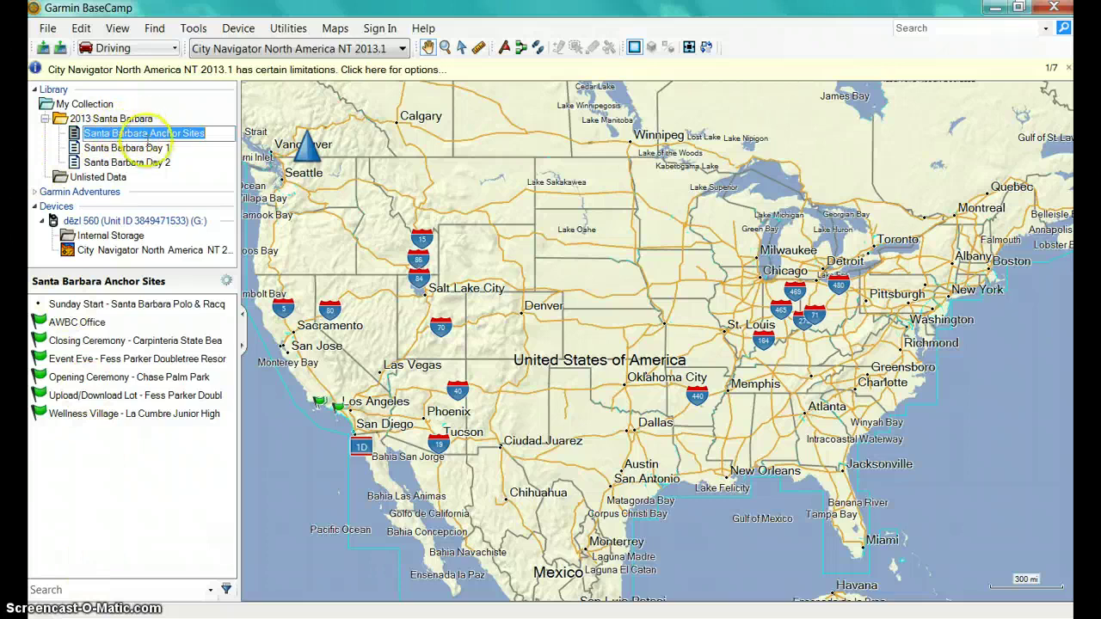
click(129, 149)
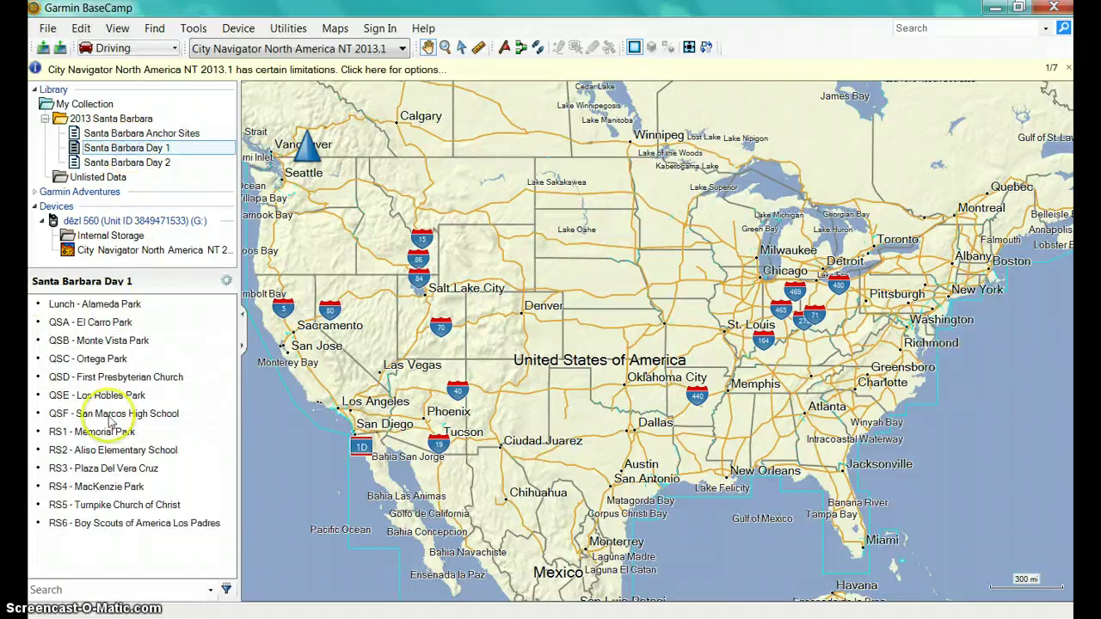
click(120, 161)
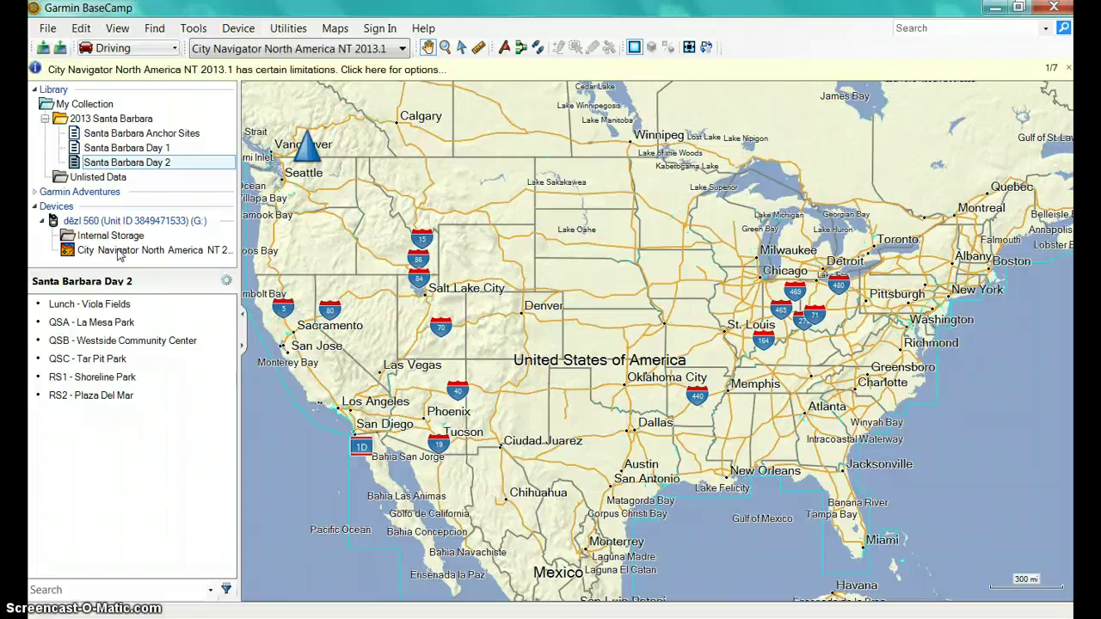
click(140, 136)
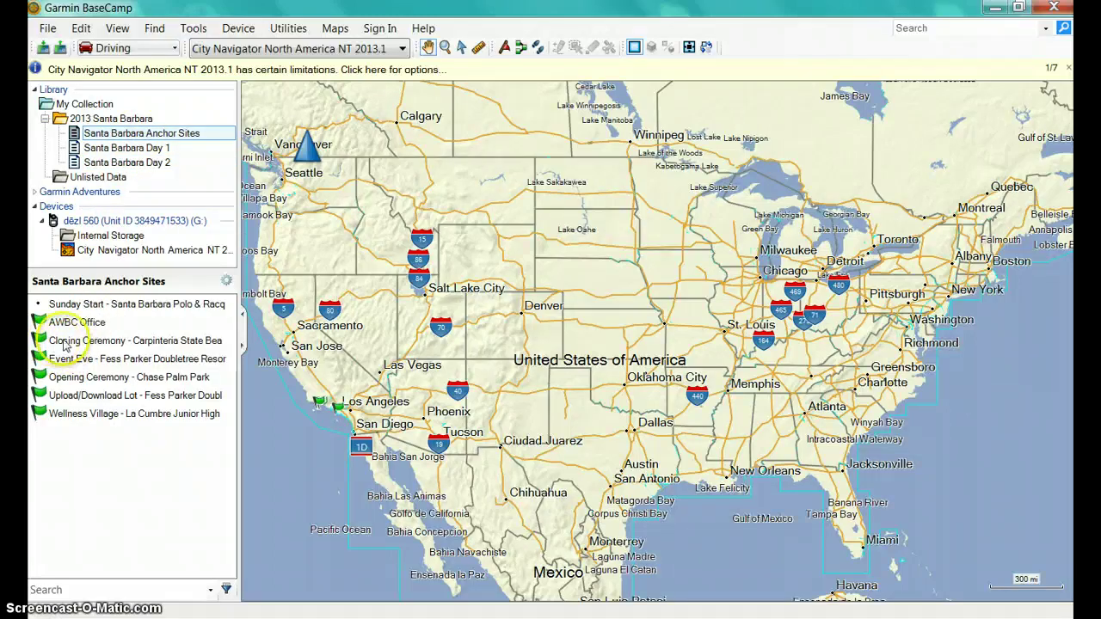
Try shortening the name of the El Carro Park waypoint in Santa Barbara Day 1 to "QSA - El Carro"
click(127, 148)
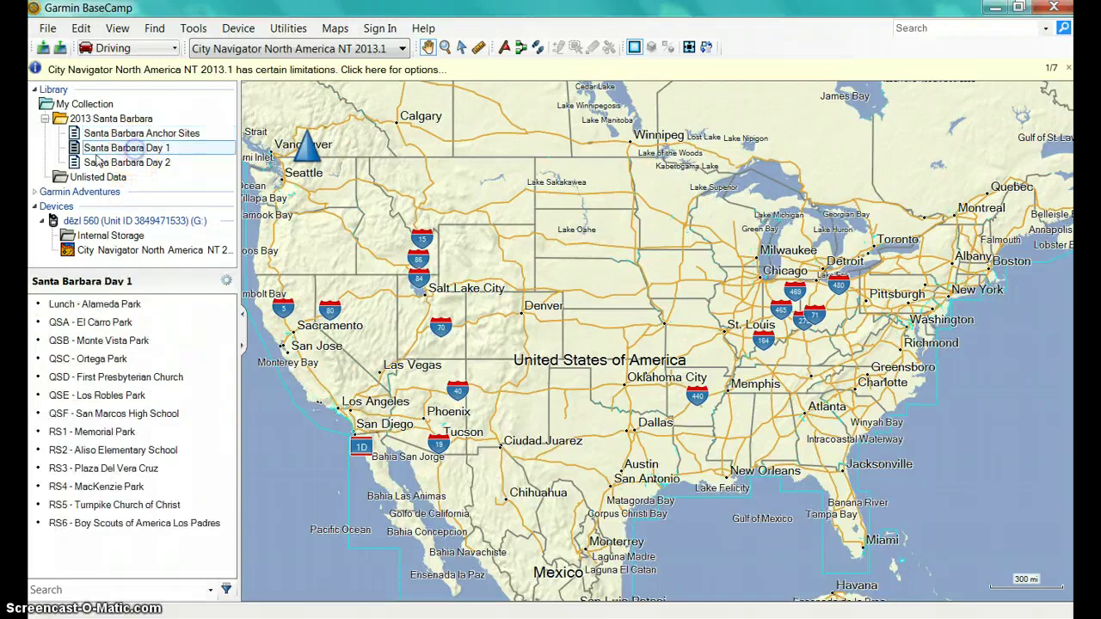
double_click(93, 325)
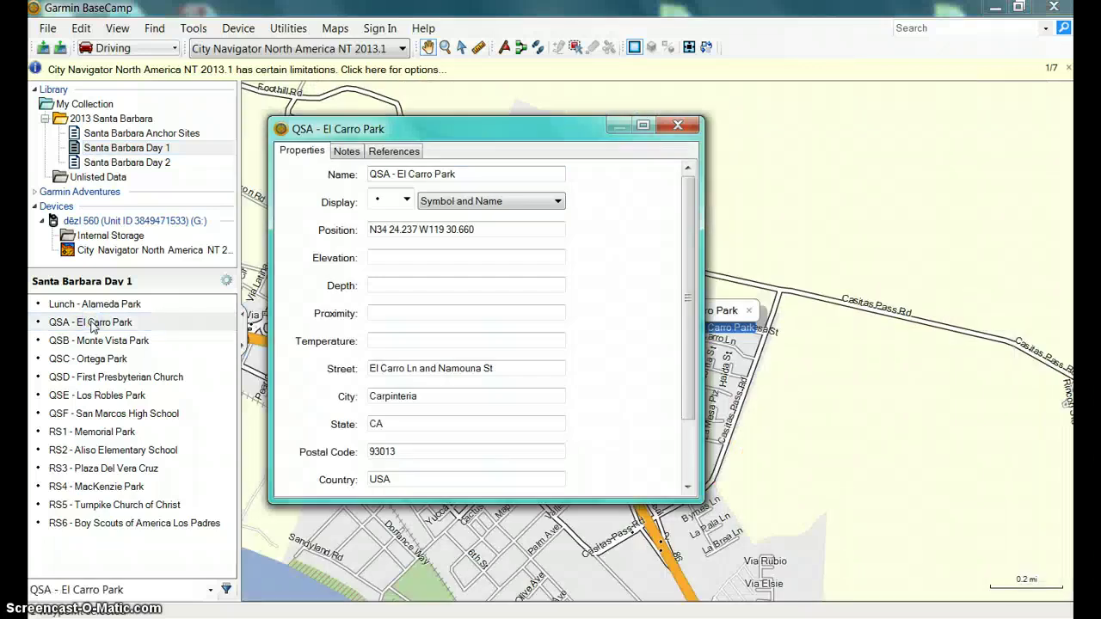
click(467, 175)
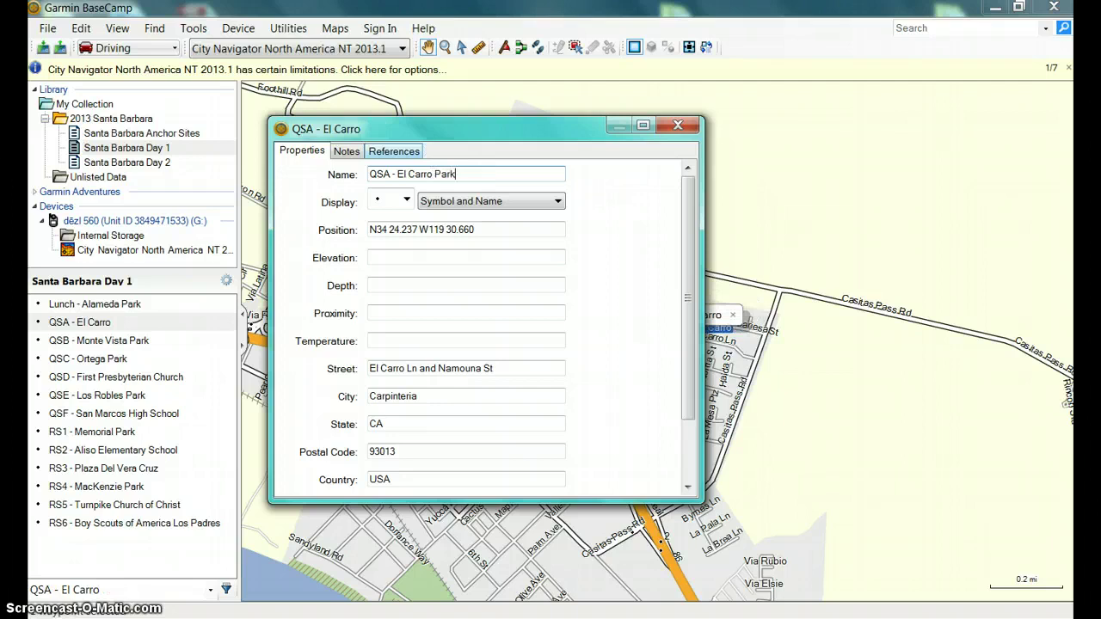
click(678, 125)
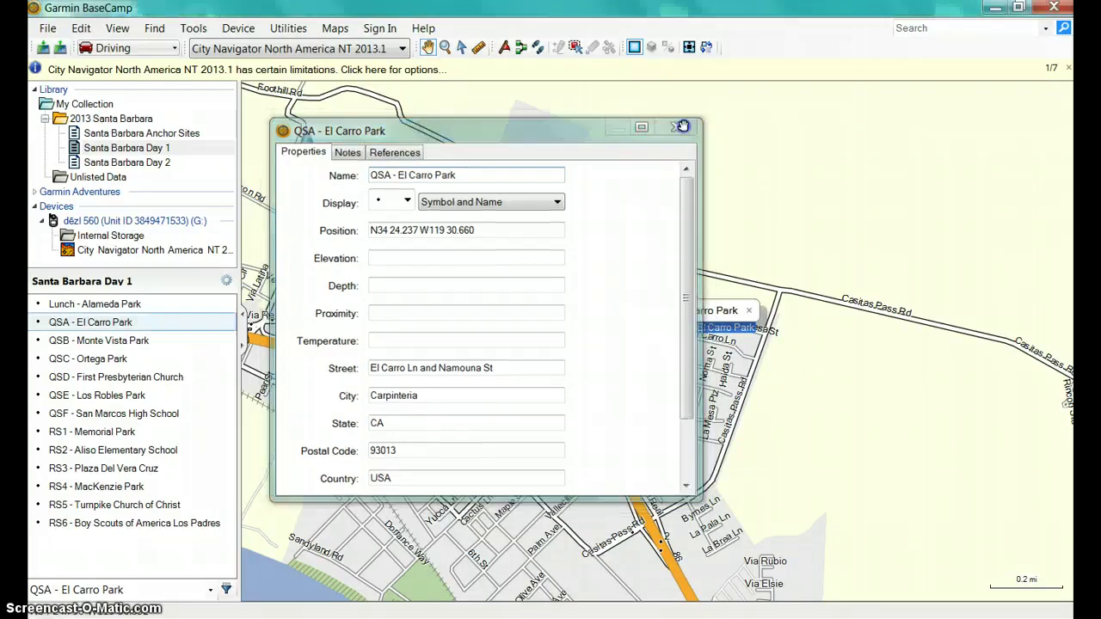
Change the map symbol of the AWBC Office waypoint in Santa Barbara Anchor Sites to the blue flag
click(125, 162)
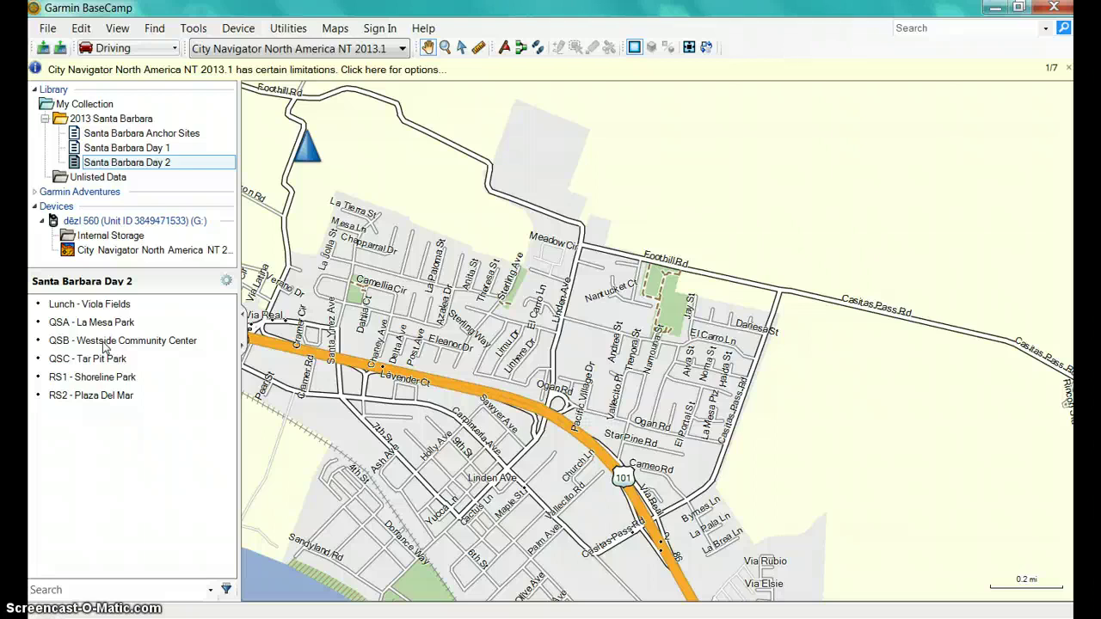
click(133, 136)
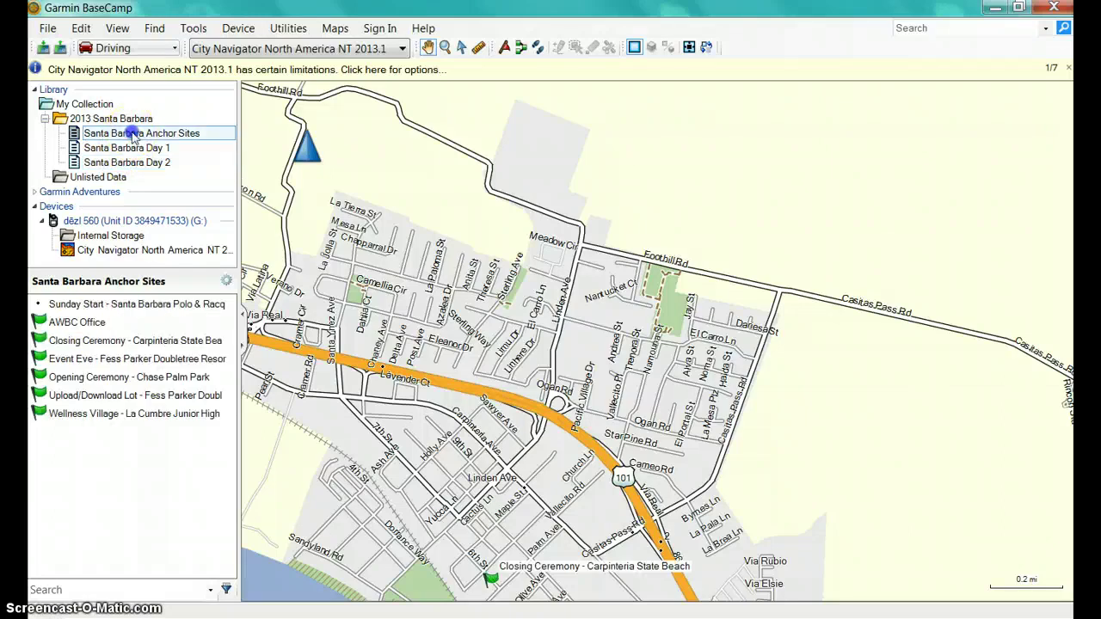
double_click(83, 323)
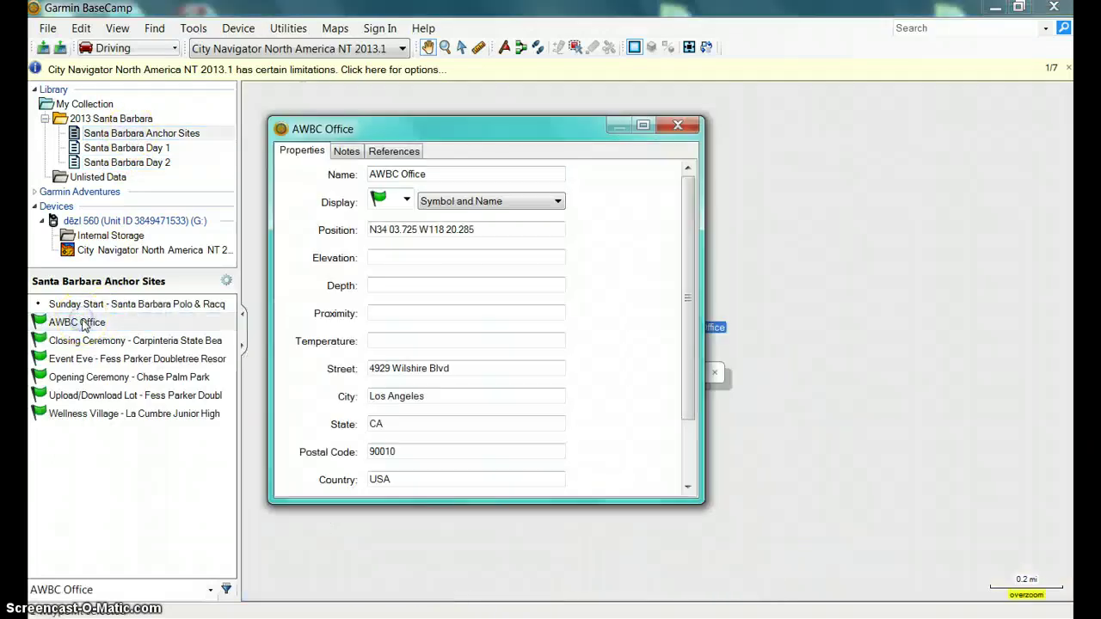
click(406, 200)
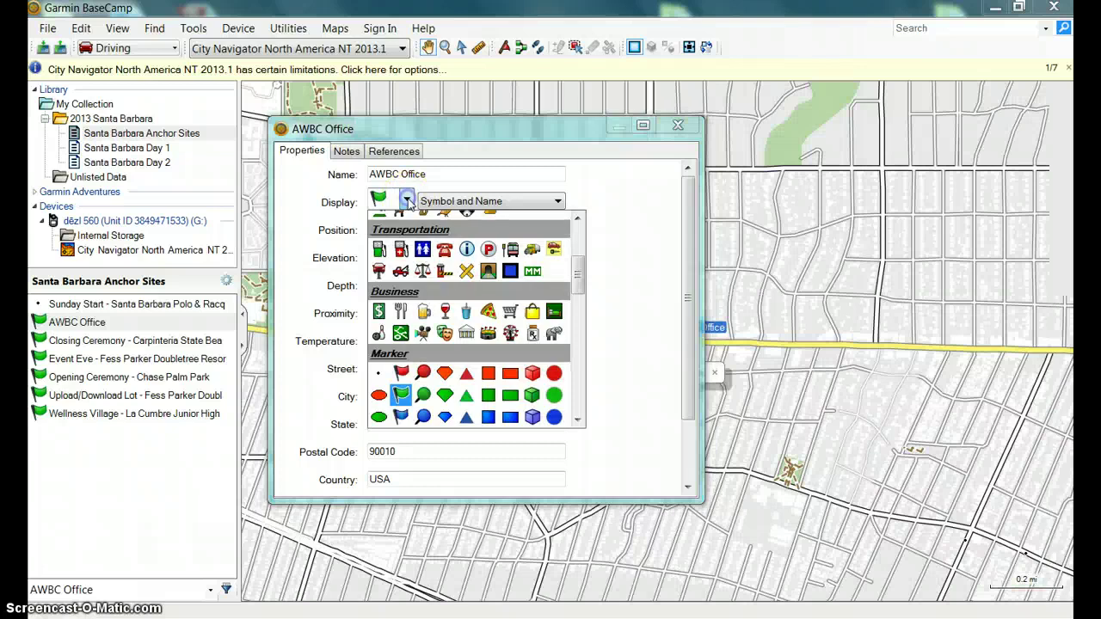
mouse_move(579, 275)
mouse_down()
mouse_move(588, 397)
mouse_move(577, 258)
mouse_move(577, 289)
mouse_up()
click(401, 348)
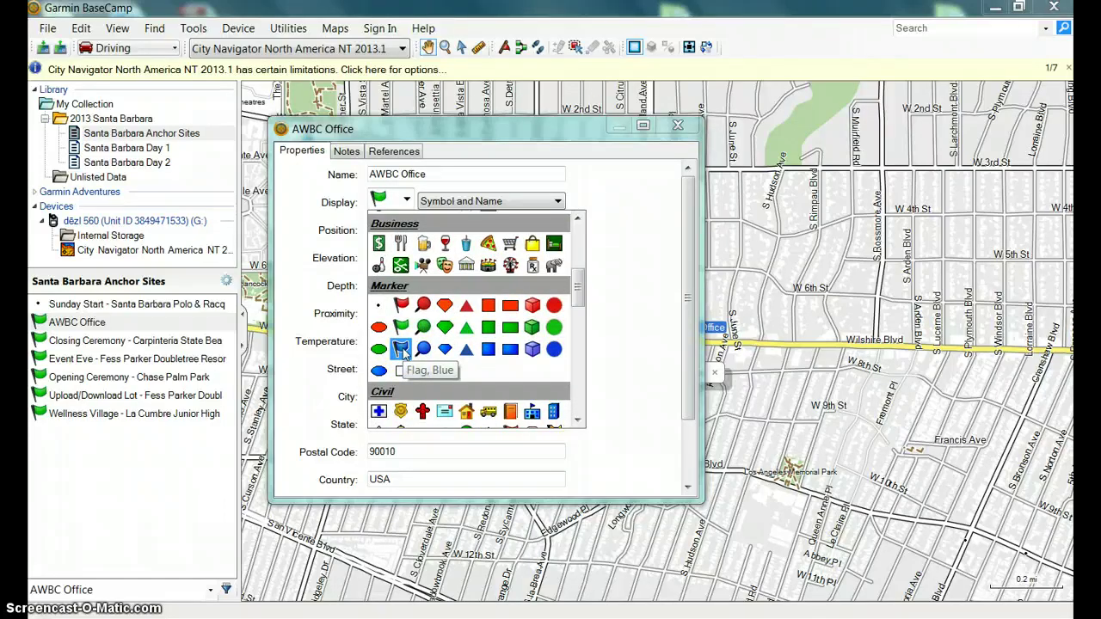
click(401, 349)
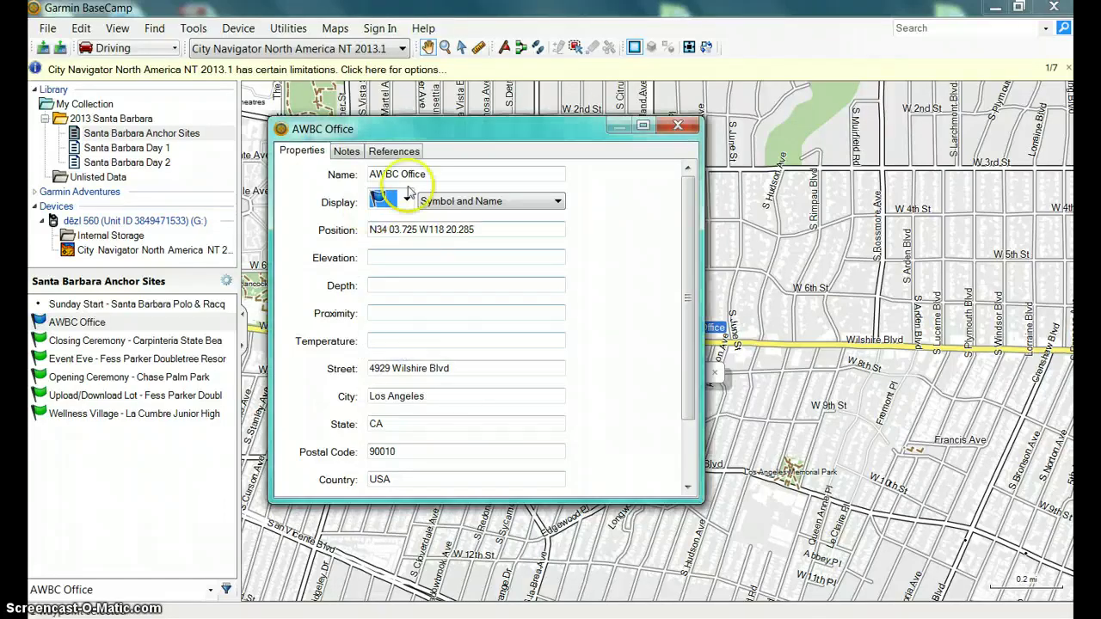
click(678, 123)
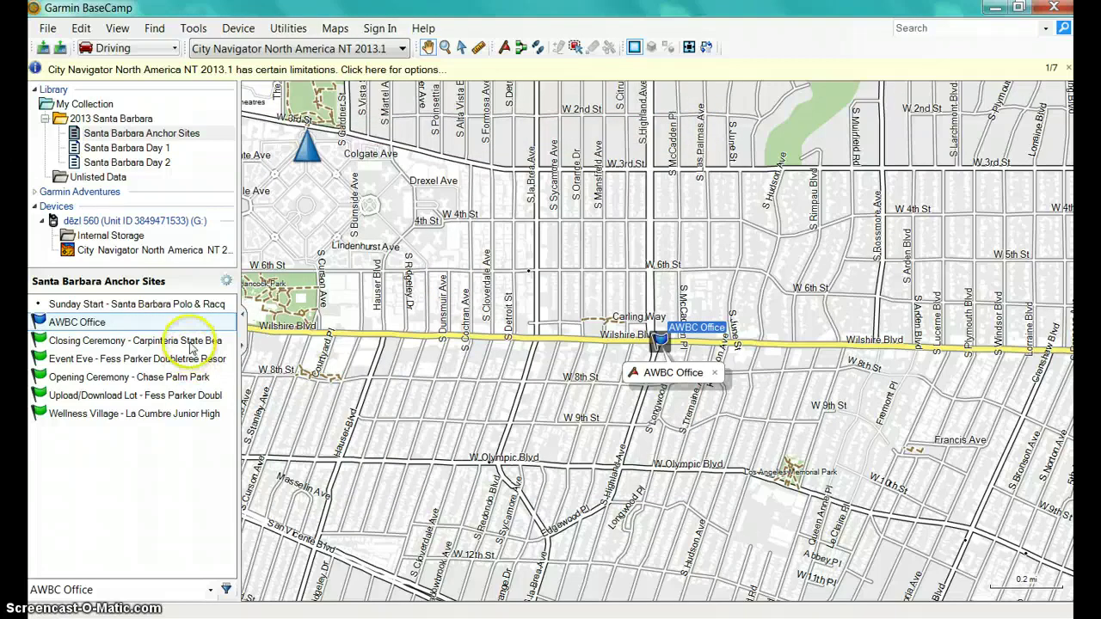
Change the map symbol of the Closing Ceremony - Carpinteria State Beach waypoint to the blue flag
double_click(210, 341)
click(406, 200)
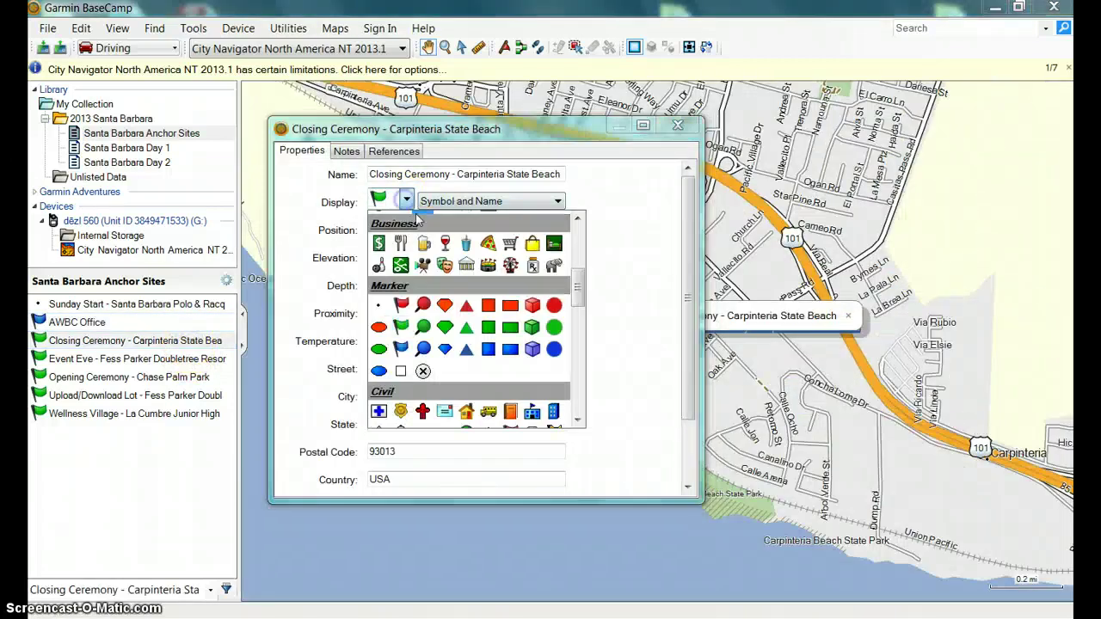
click(402, 348)
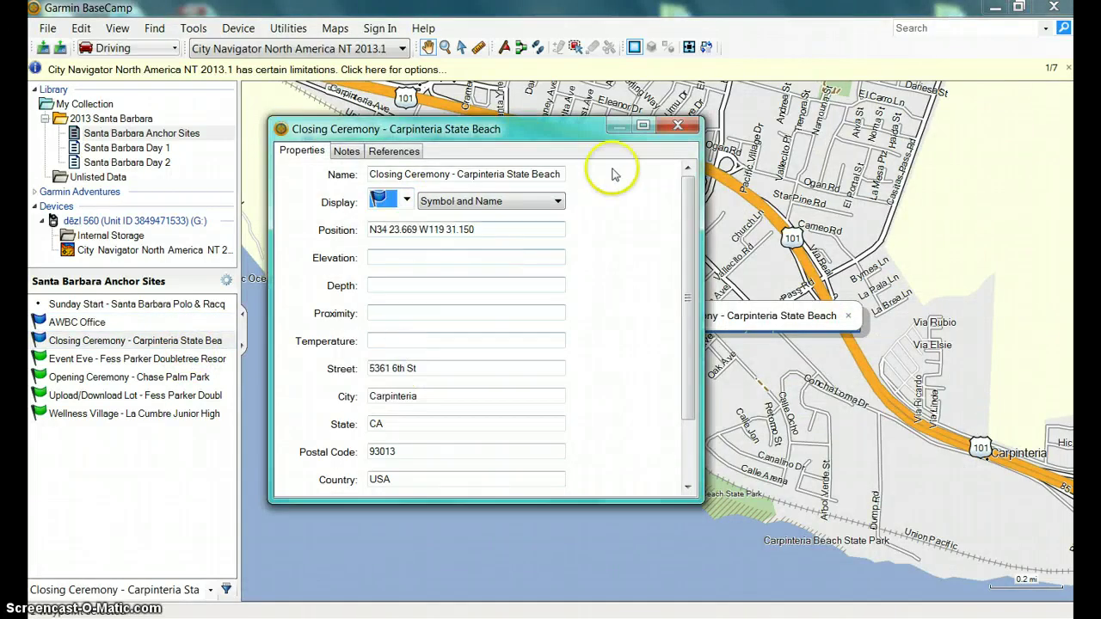
click(676, 126)
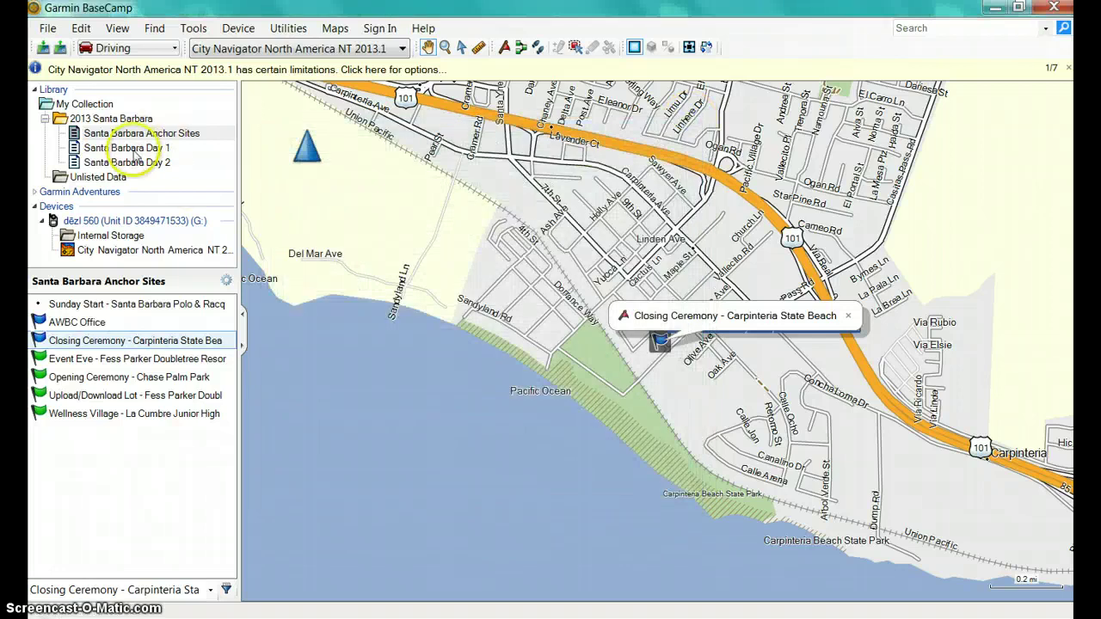
Set the map symbol of Lunch - Alameda Park in Santa Barbara Day 1 to the green number 1
click(135, 153)
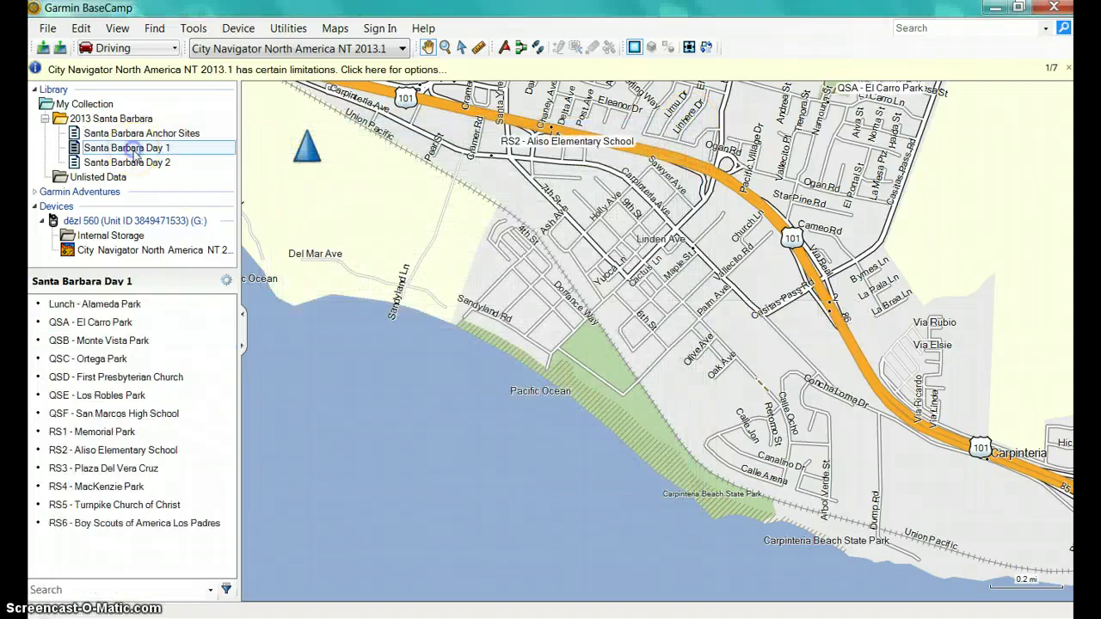
double_click(114, 306)
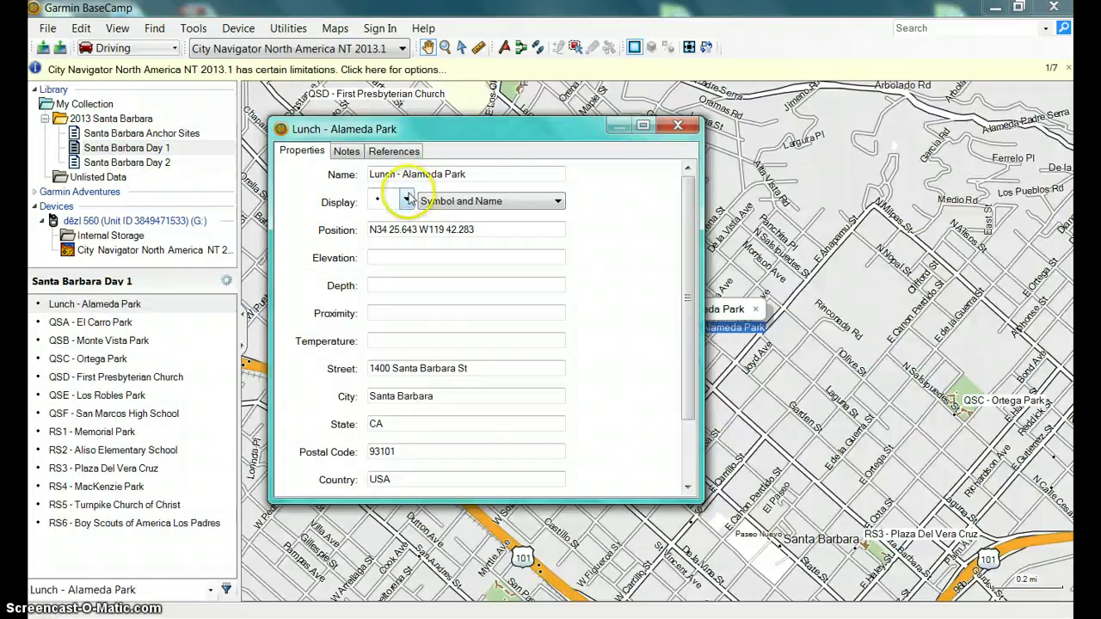
click(405, 199)
drag(580, 288, 580, 387)
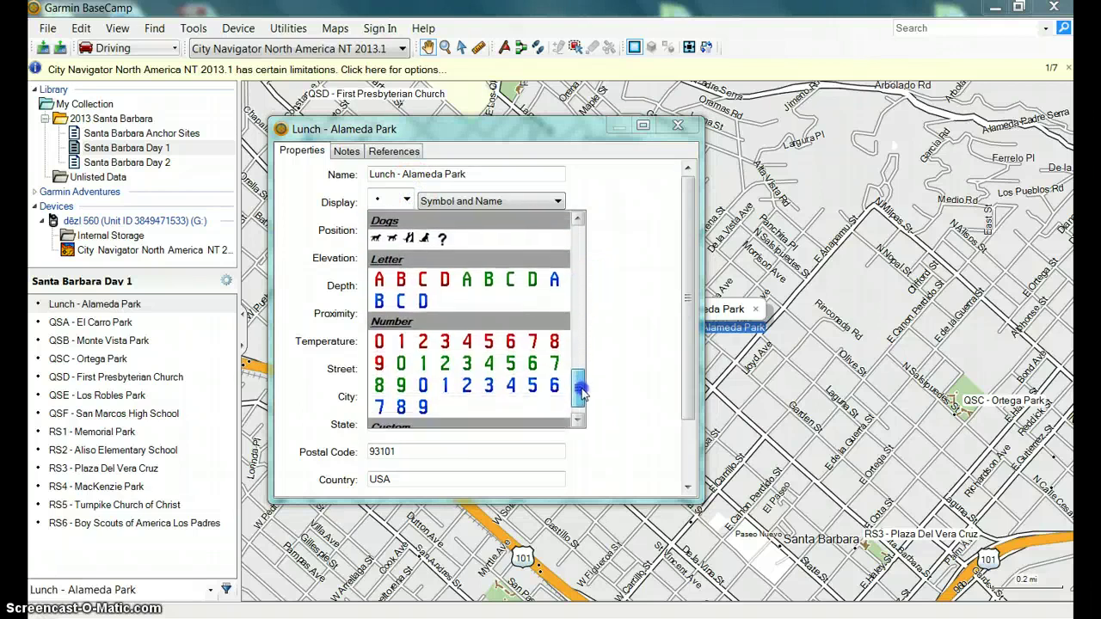
click(422, 369)
click(678, 126)
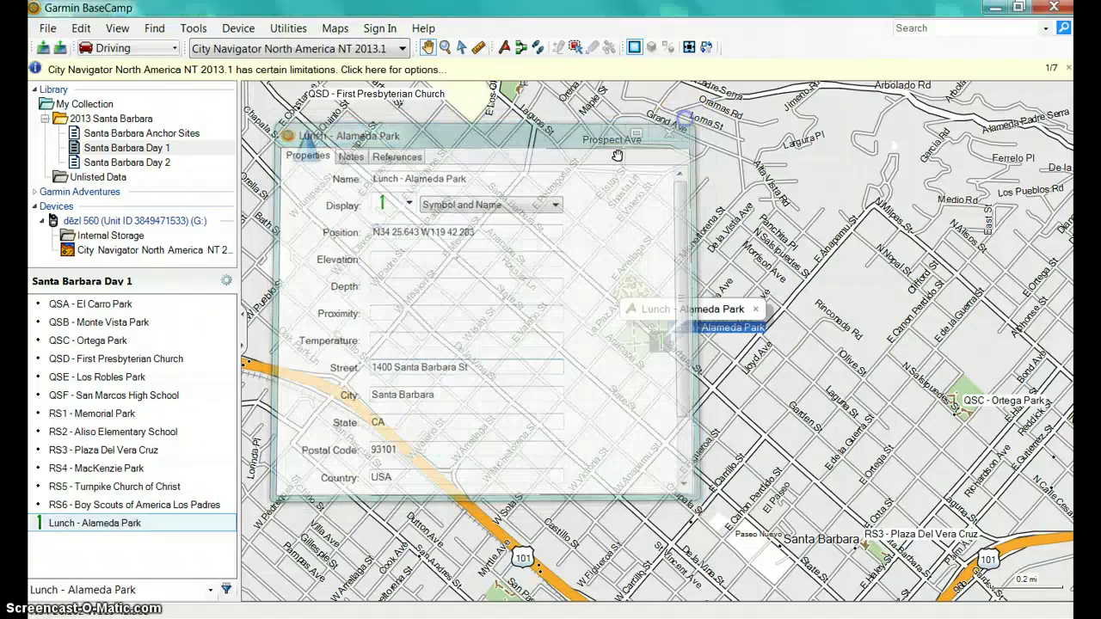
Set the map symbol of Lunch - Viola Fields in Santa Barbara Day 2 to the green number 2
click(135, 163)
double_click(91, 305)
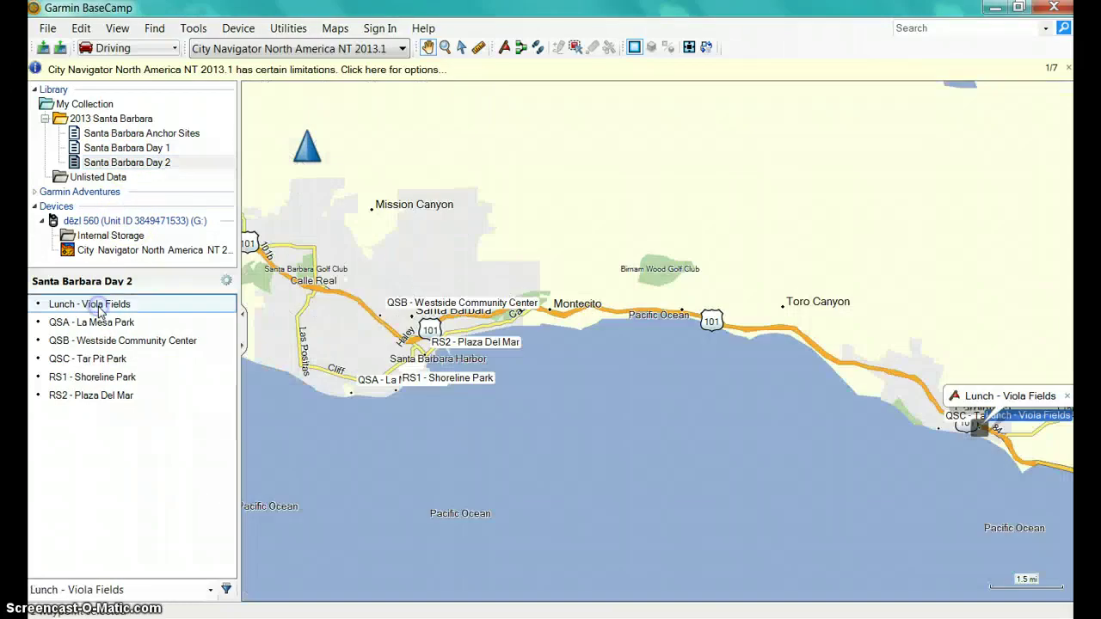
click(396, 199)
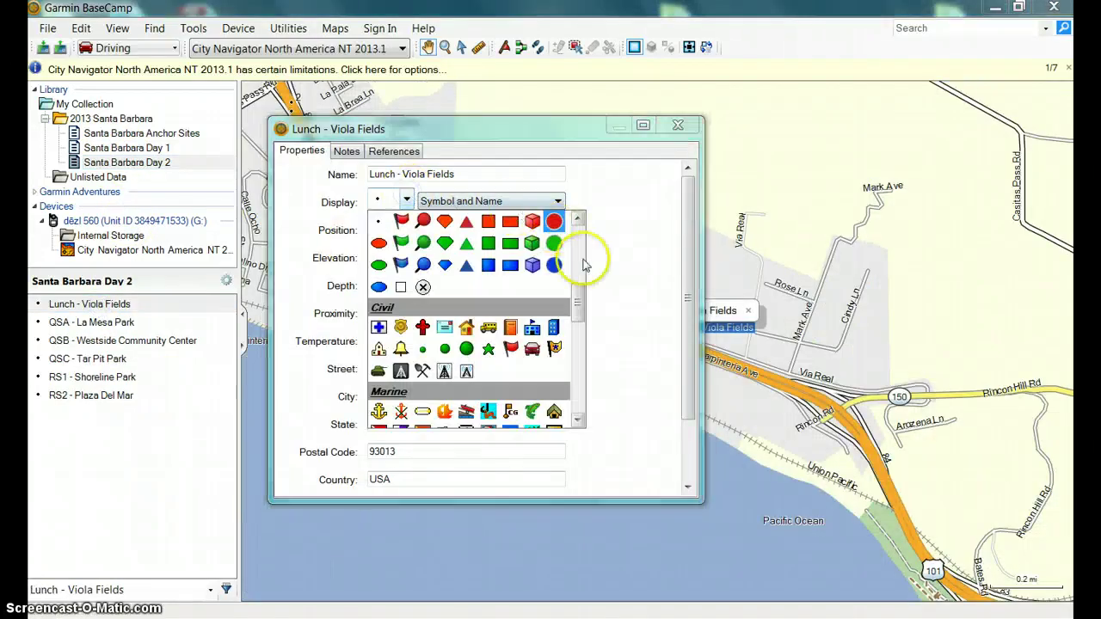
drag(576, 302, 576, 393)
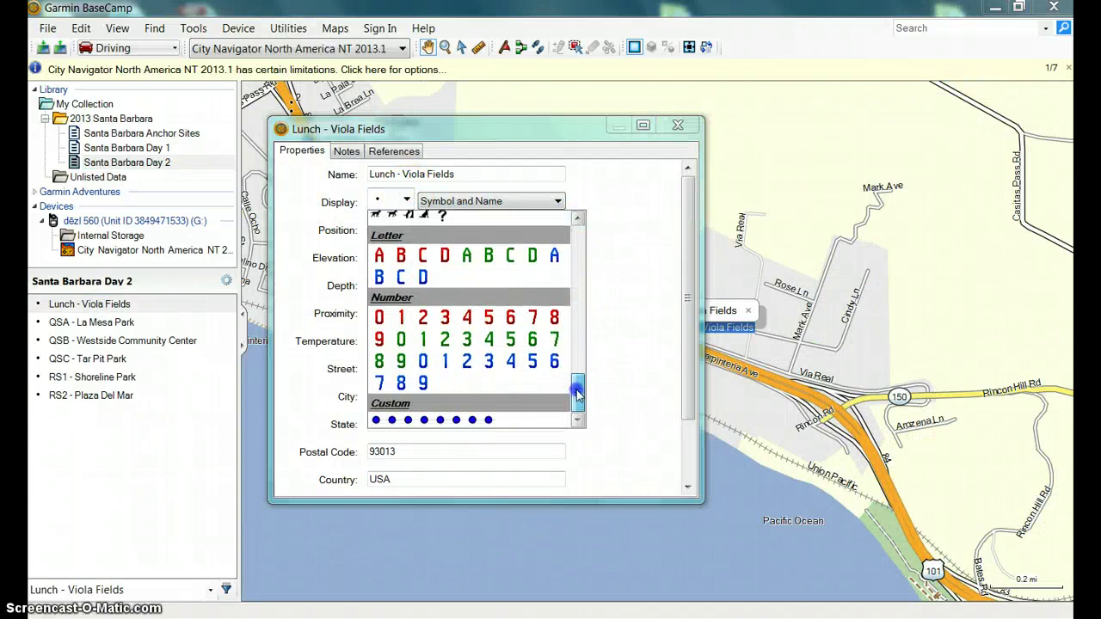
click(444, 340)
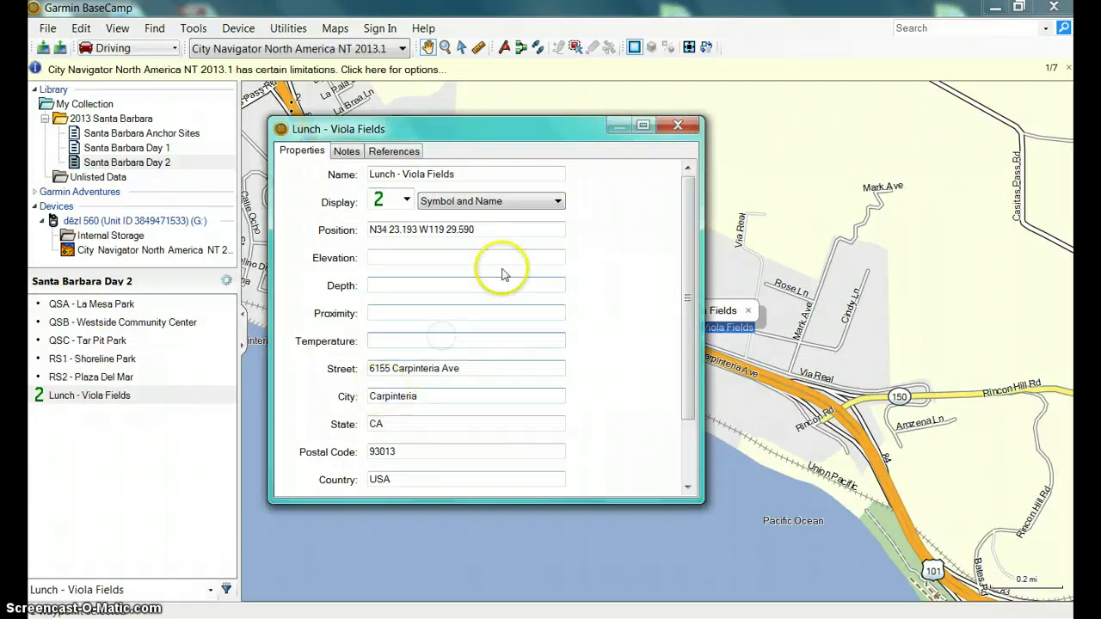
click(677, 126)
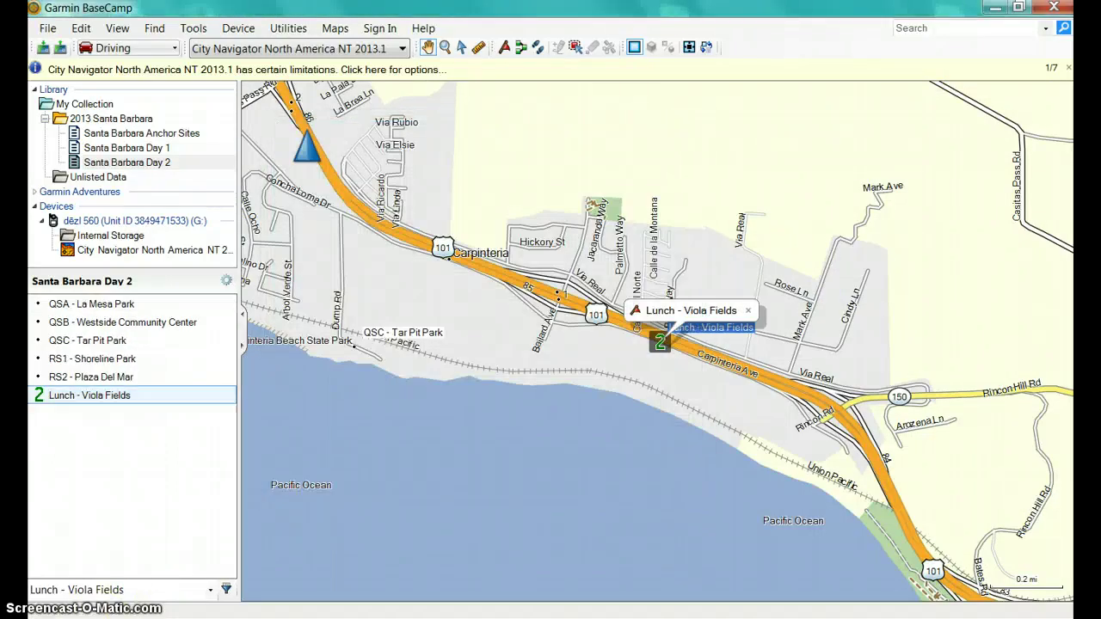
Check the waypoint symbols in the Santa Barbara Anchor Sites, Day 1 and Day 2 lists and across the whole 2013 Santa Barbara folder
click(127, 148)
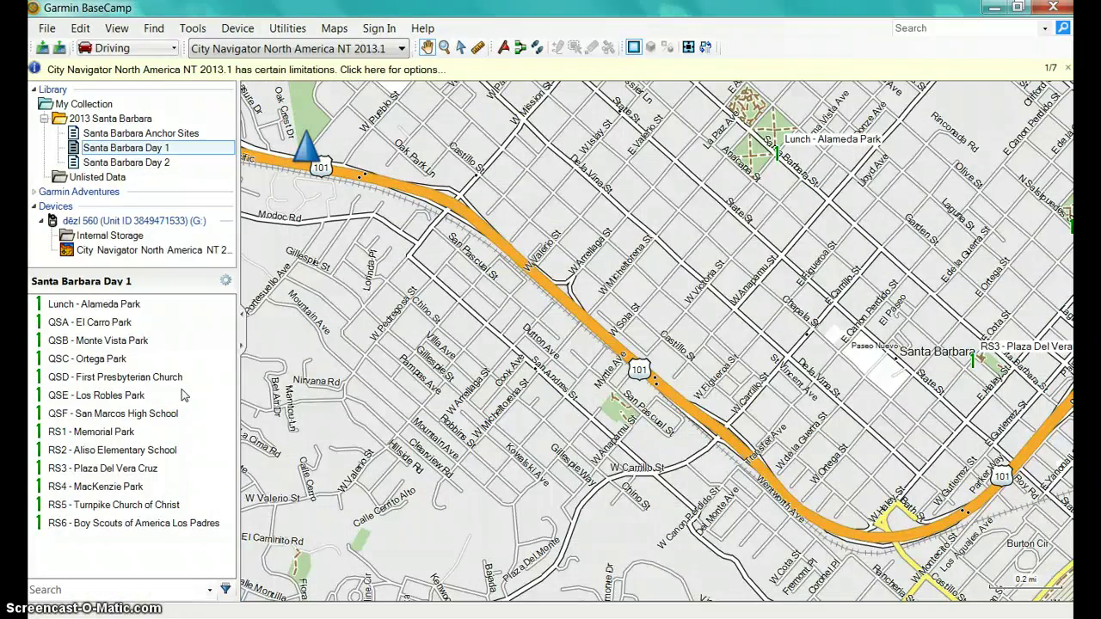
click(140, 133)
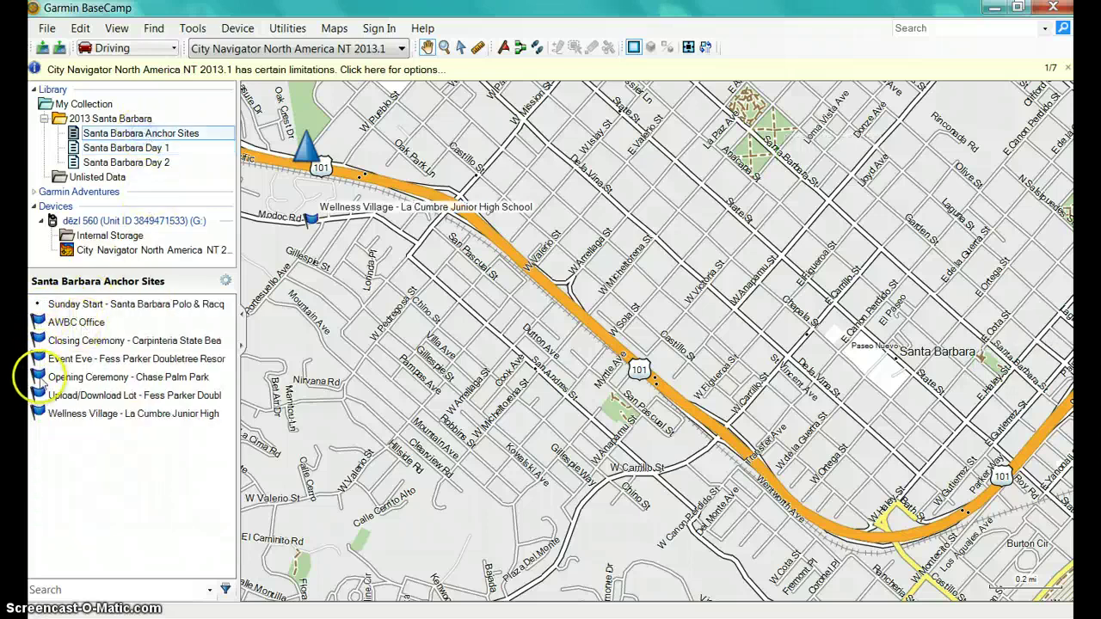
click(134, 149)
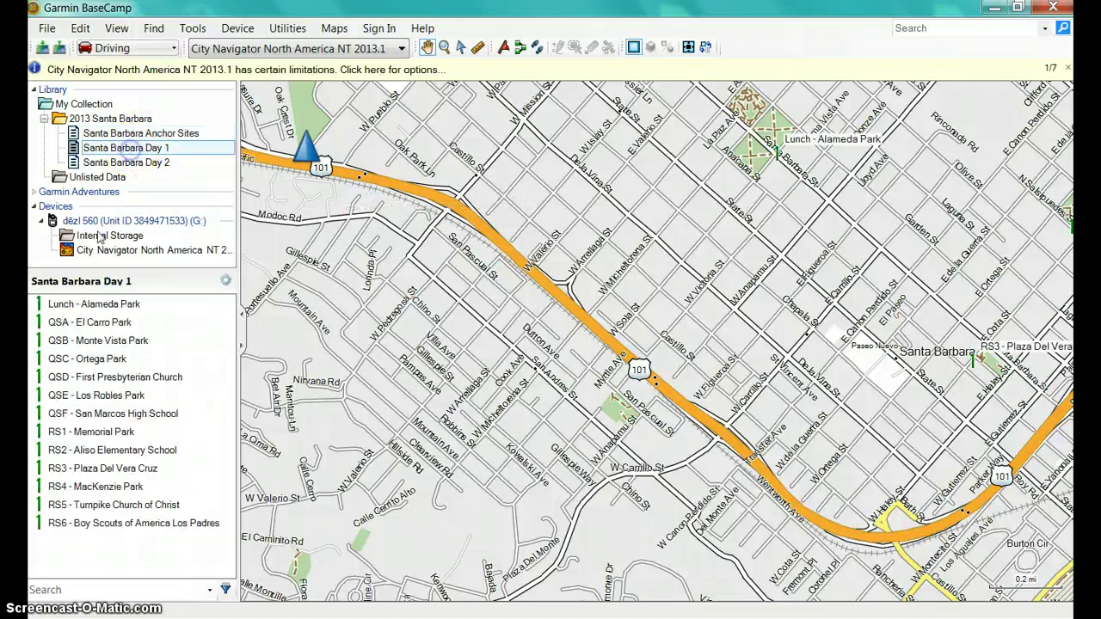
click(144, 163)
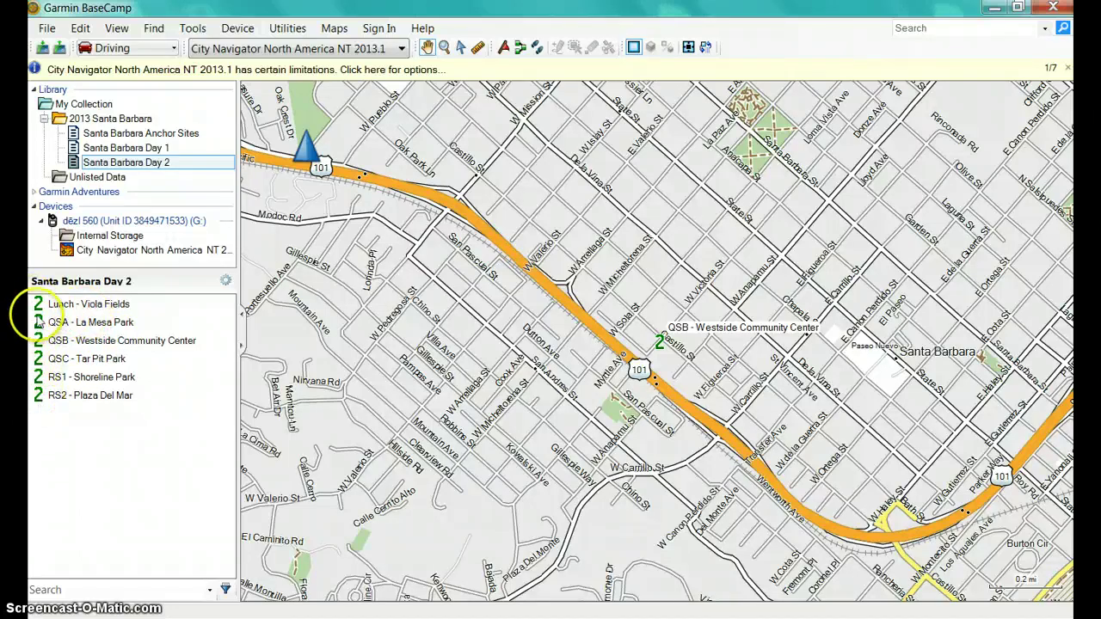
click(143, 148)
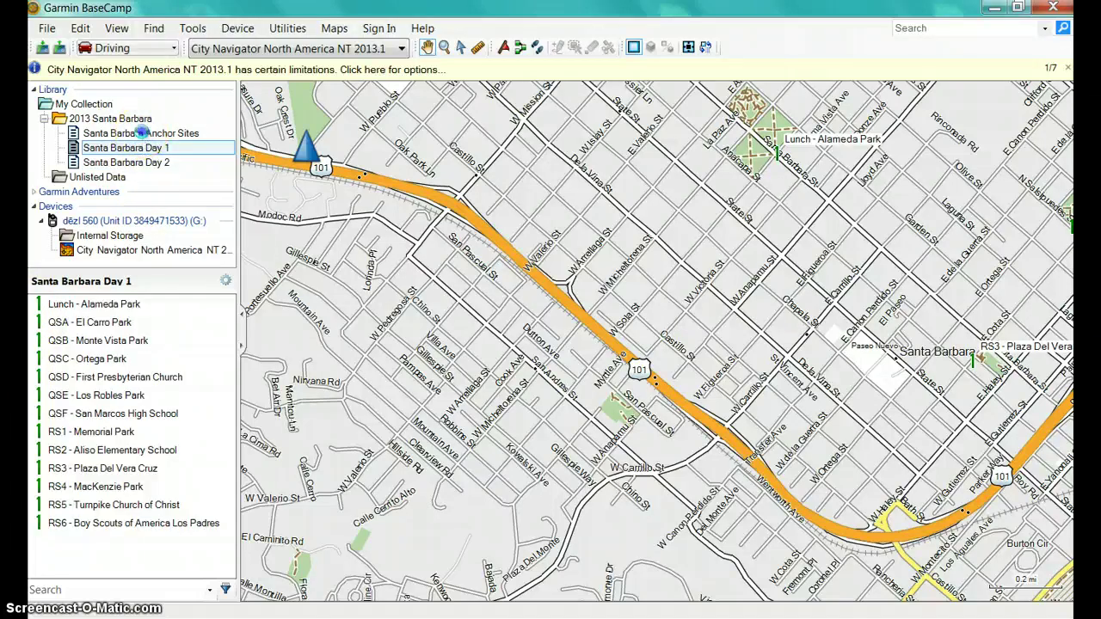
click(143, 135)
click(142, 151)
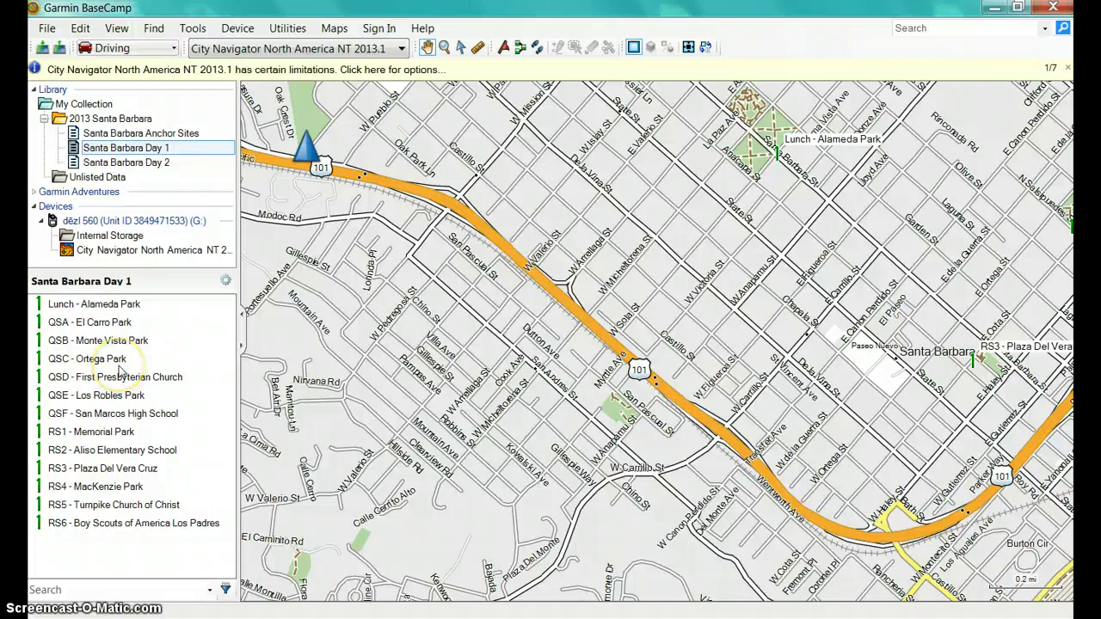
click(110, 119)
click(420, 413)
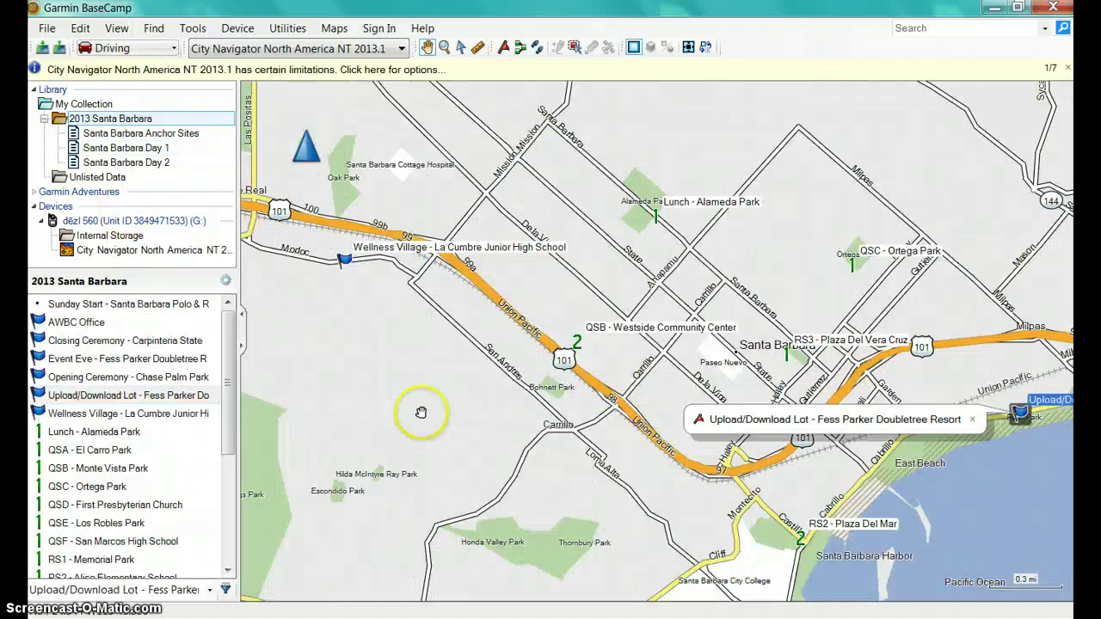
right_click(110, 120)
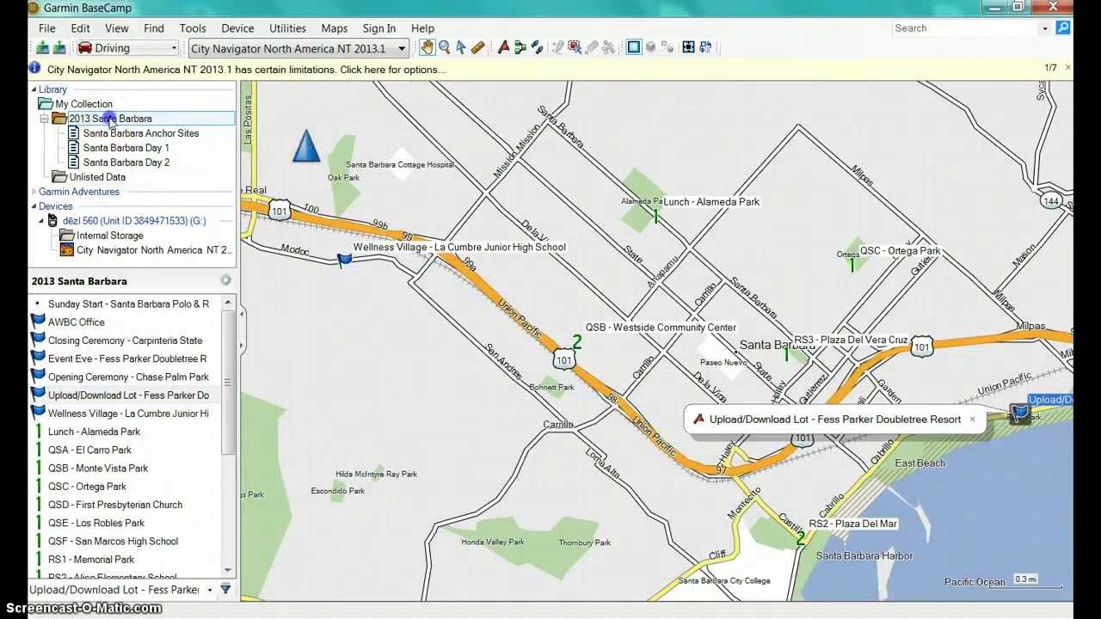
click(159, 133)
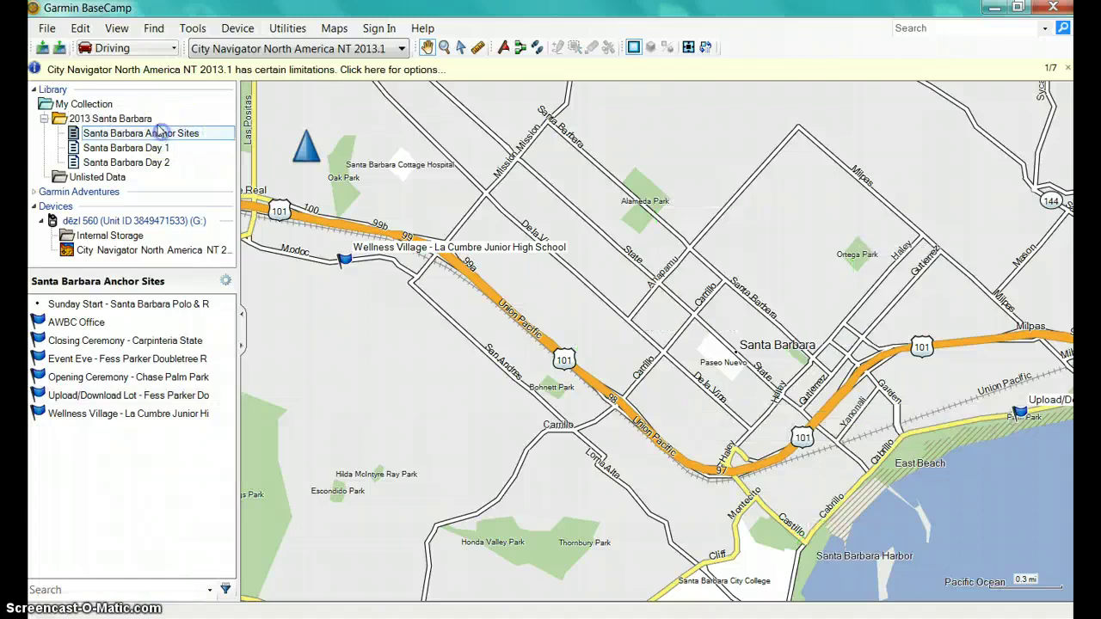
Export the 2013 Santa Barbara folder to the Desktop as "2013 Santa Barbara" in GPS eXchange Format (*.gpx), replacing the existing file
click(153, 120)
click(45, 28)
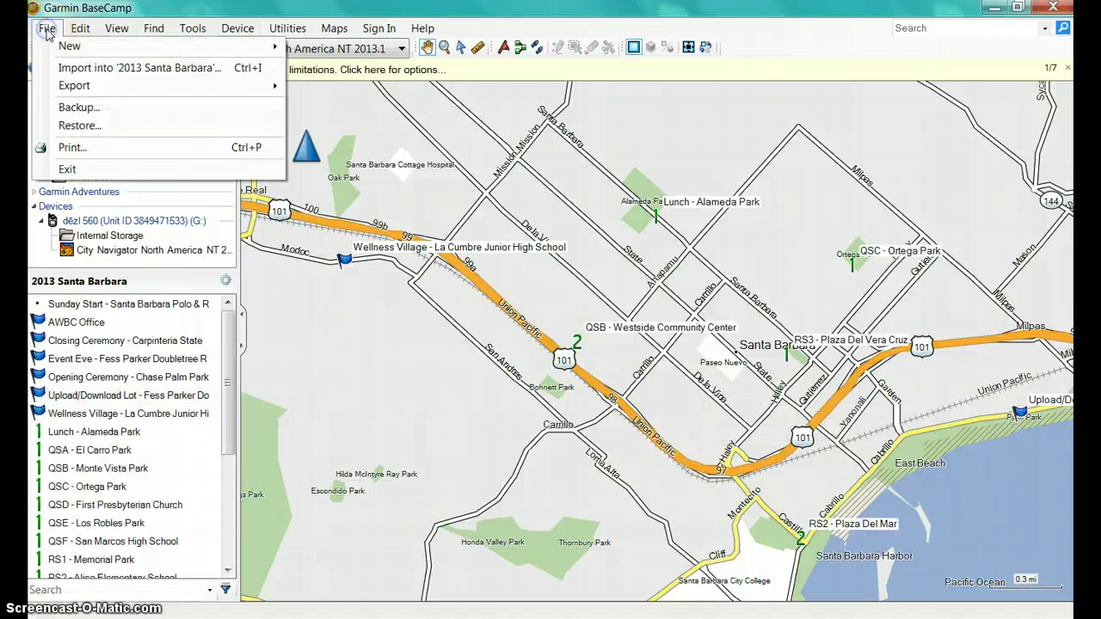
mouse_move(103, 90)
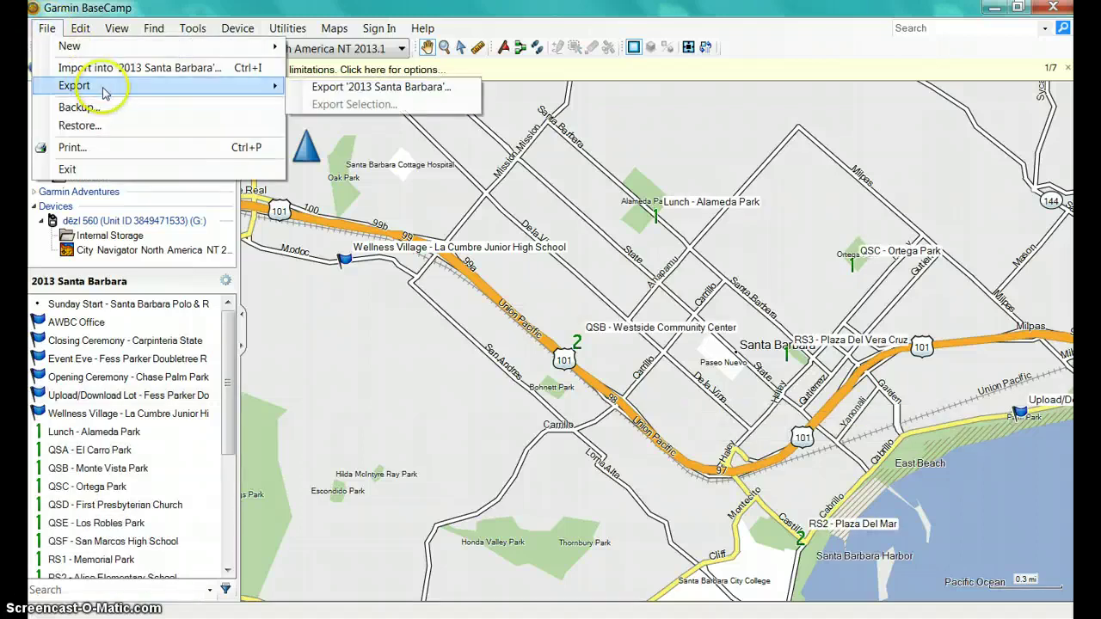
click(369, 89)
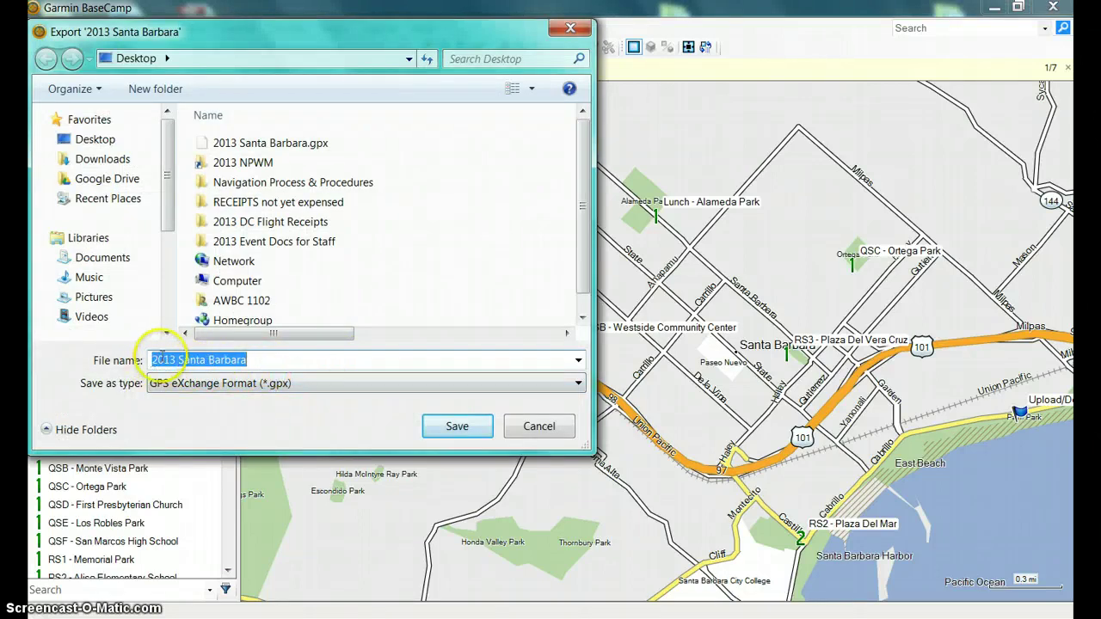
click(301, 384)
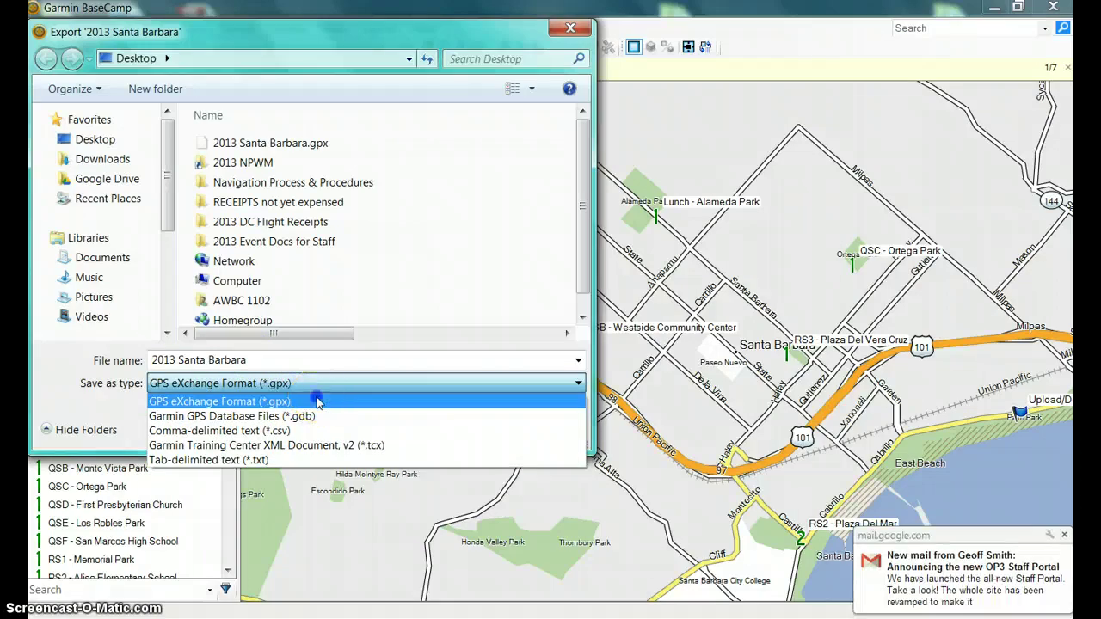
click(316, 402)
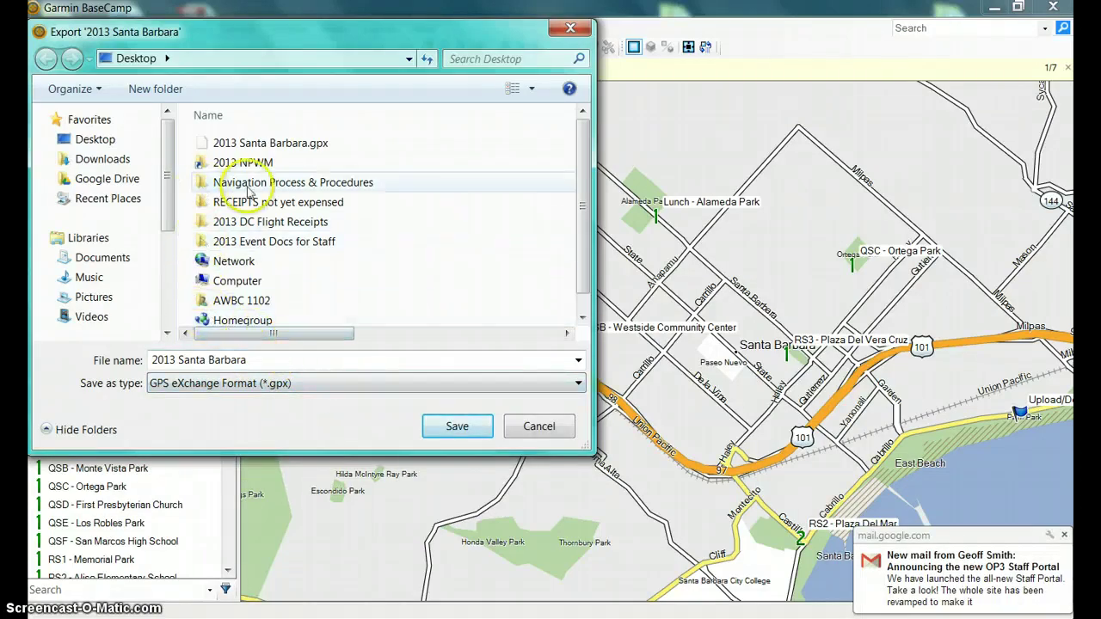
click(125, 141)
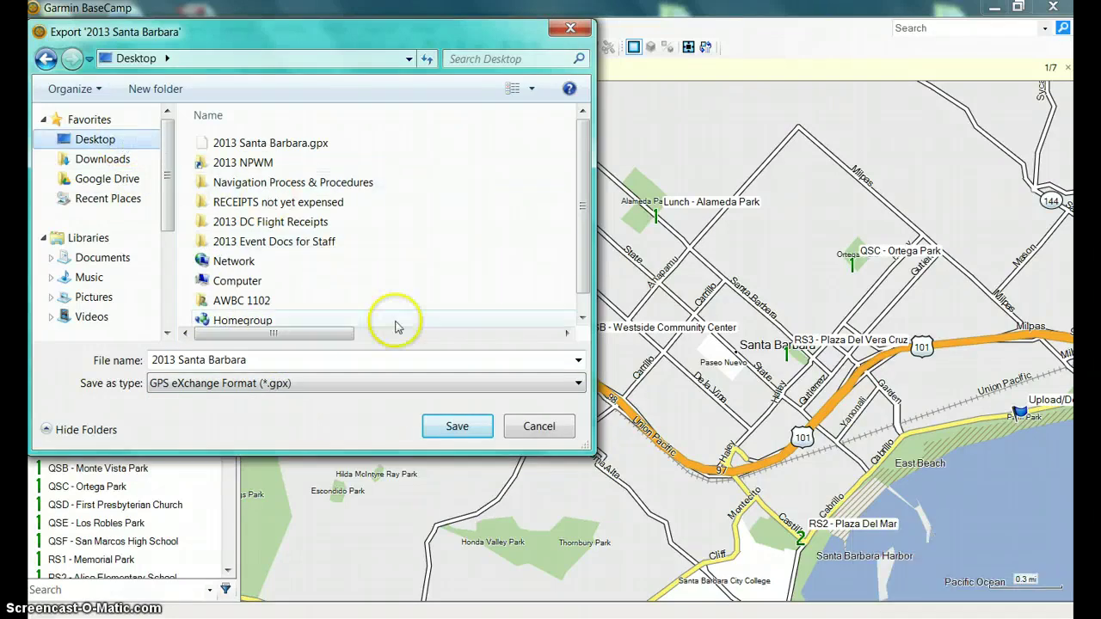
click(448, 428)
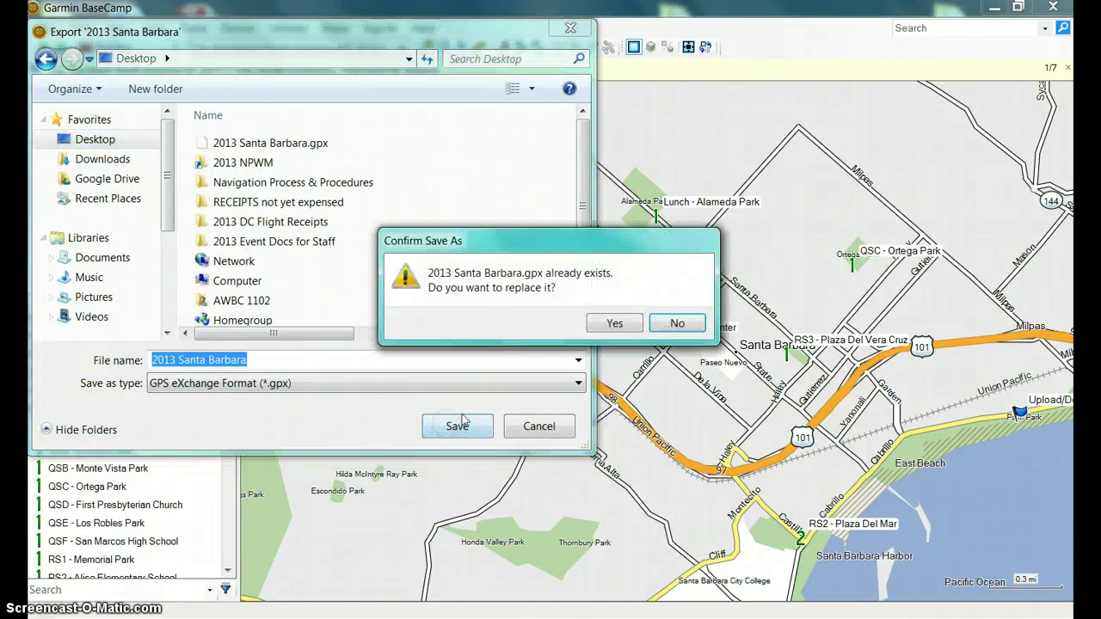
click(607, 324)
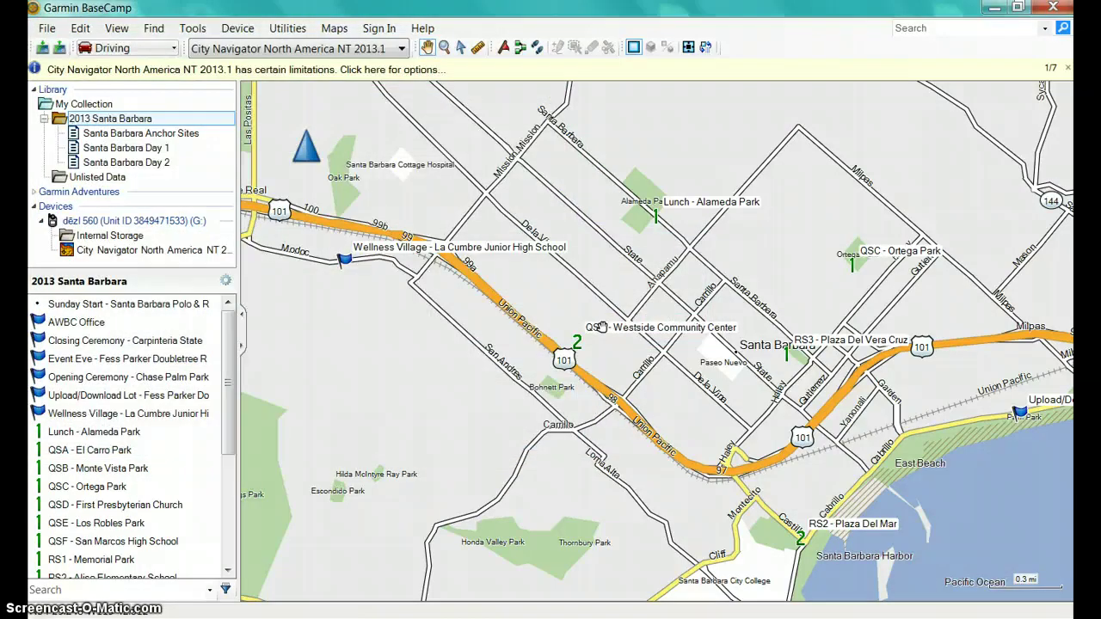